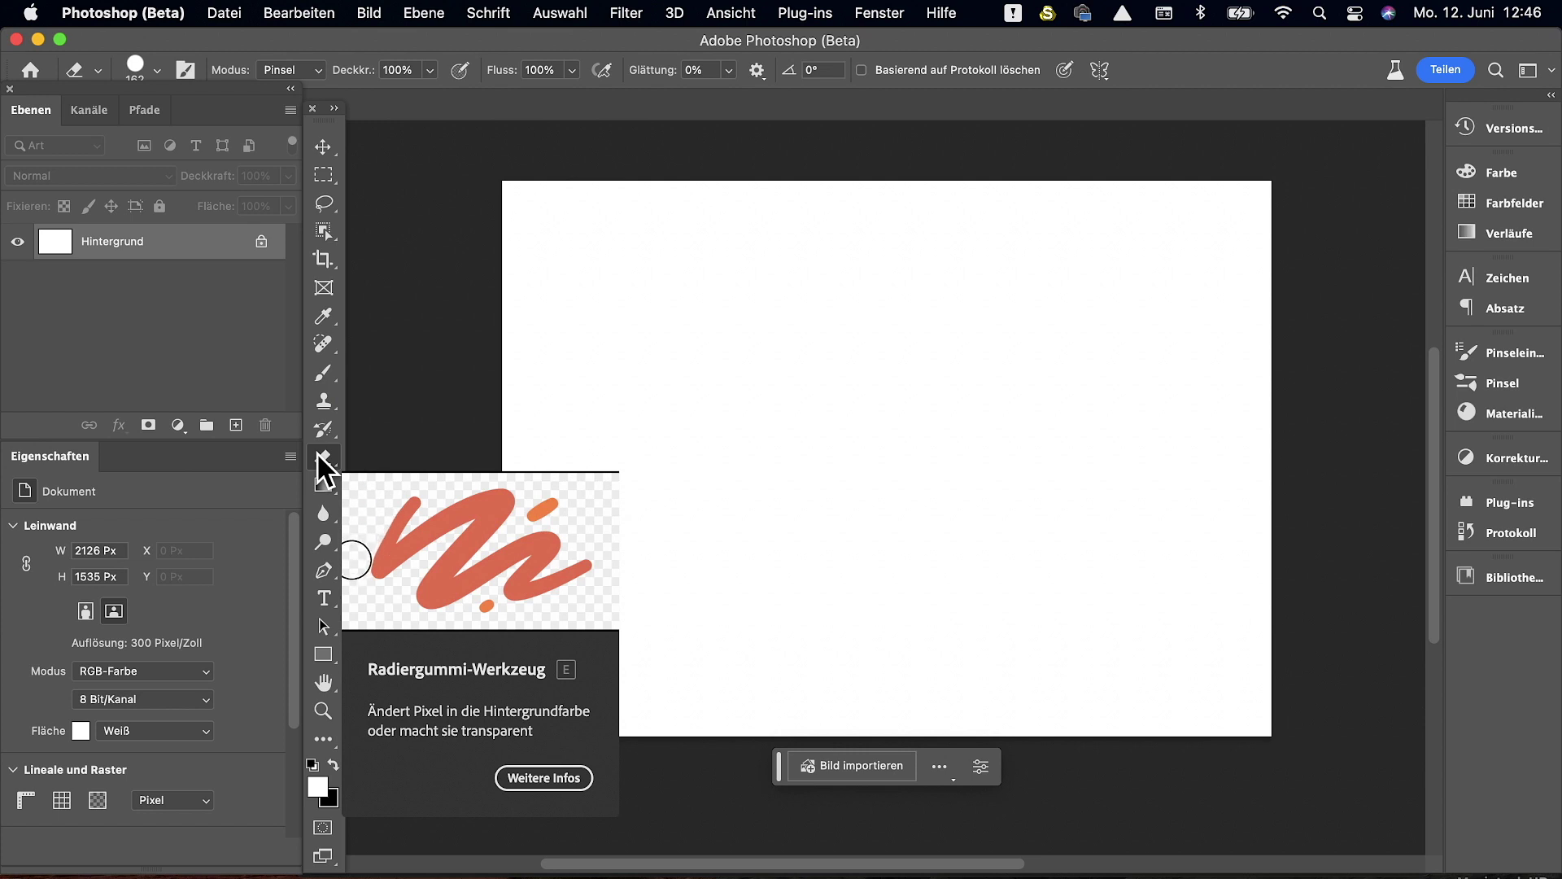
# Step: Select the Brush tool in the toolbar for painting on the blank canvas
pyautogui.click(312, 382)
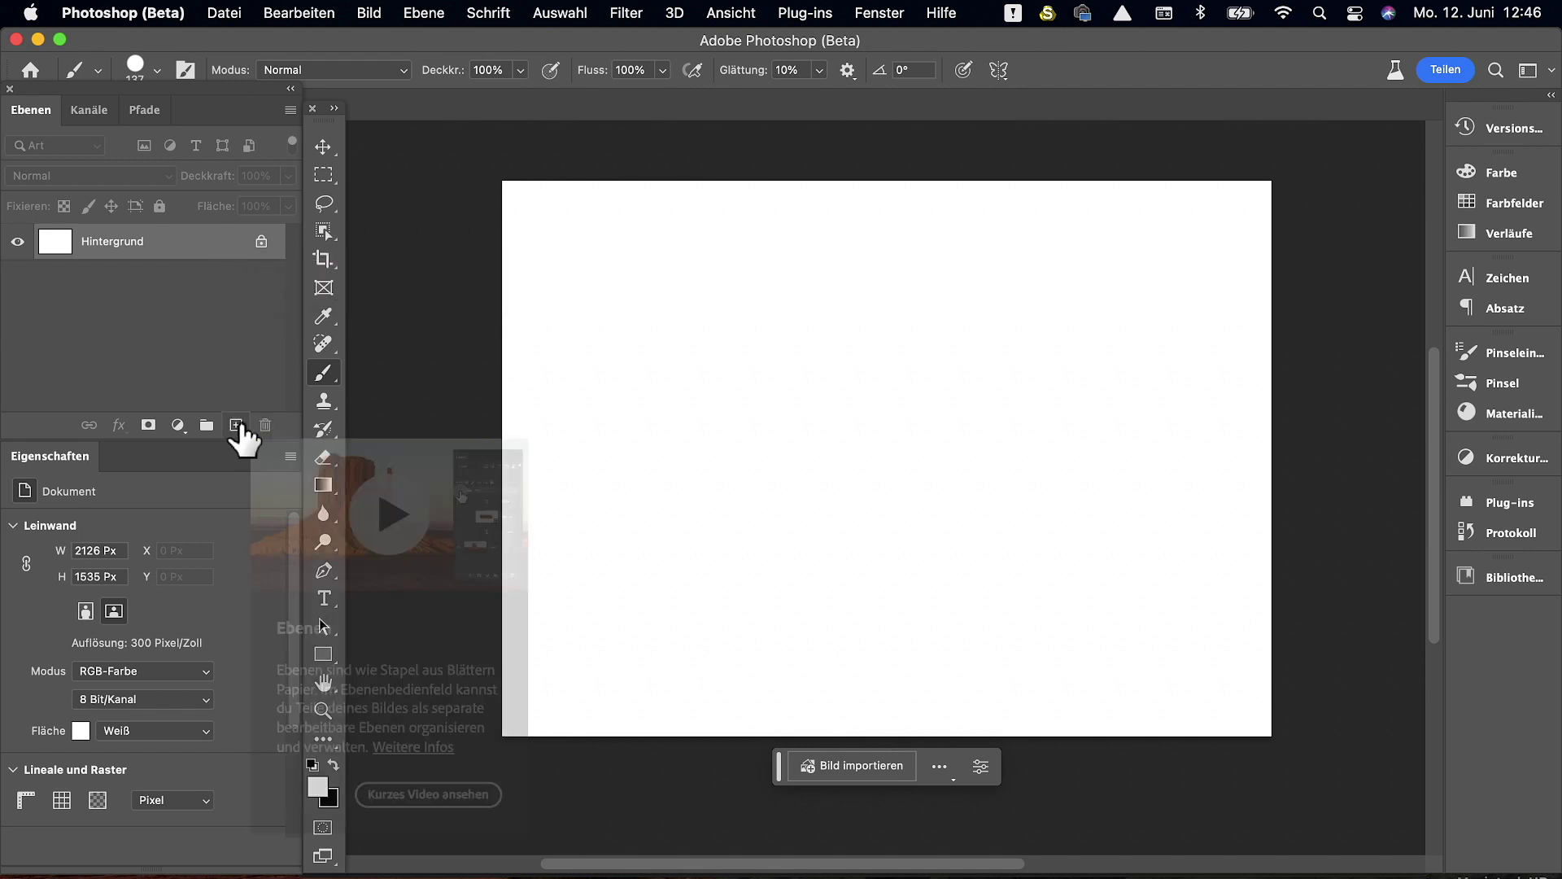
# Step: Add new layer Ebene 1 and paint a solid black blob near the canvas centre
pyautogui.click(236, 425)
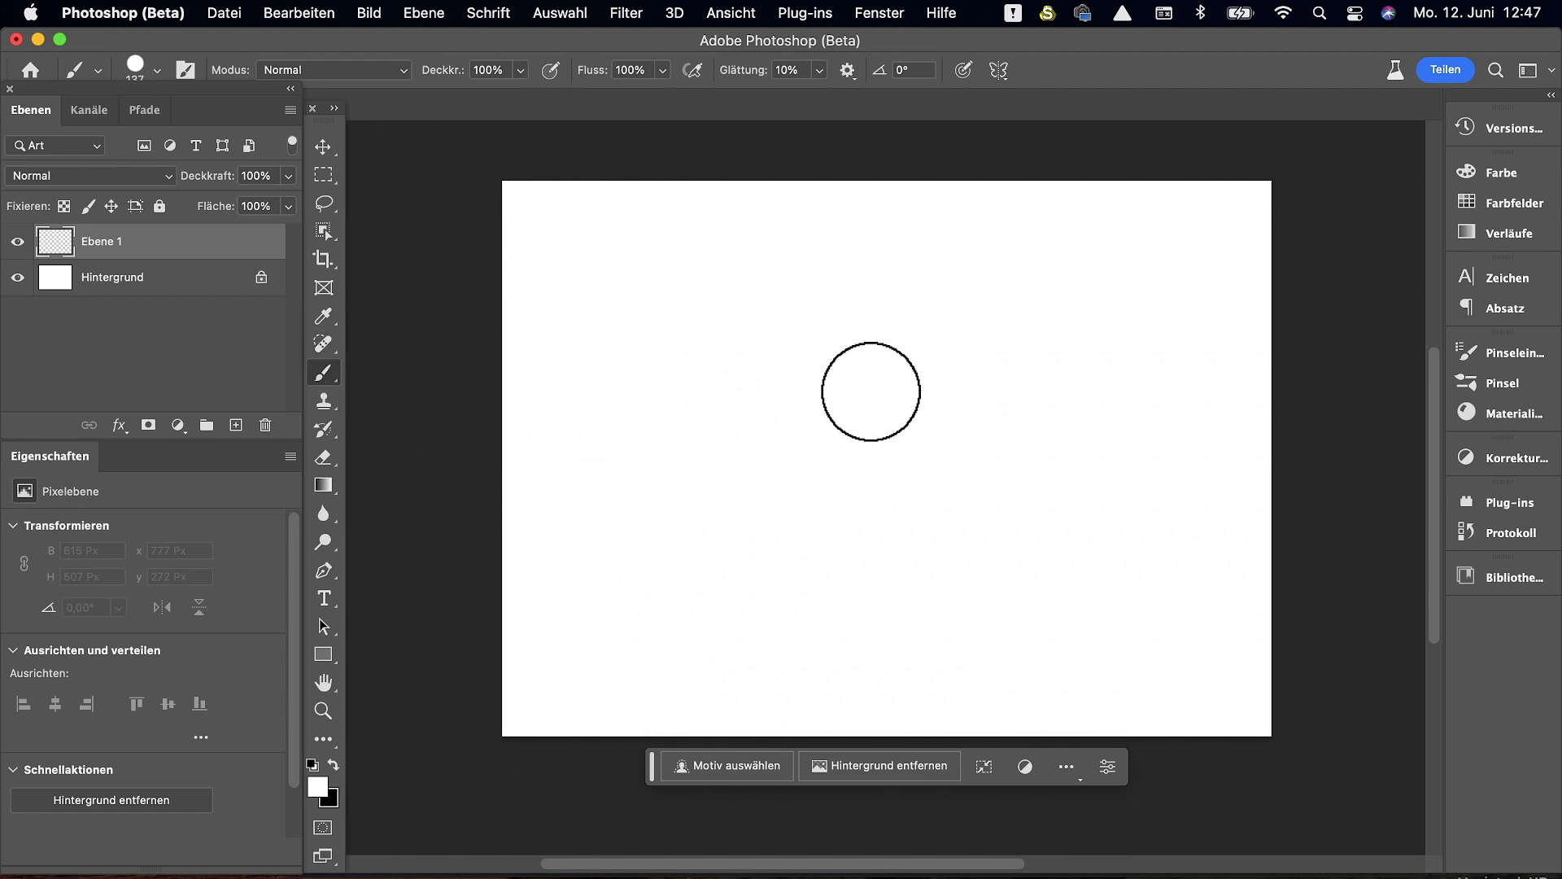
pyautogui.moveTo(882, 456); pyautogui.dragTo(652, 578)
pyautogui.click(334, 766)
pyautogui.moveTo(847, 443)
pyautogui.mouseDown()
pyautogui.moveTo(823, 447)
pyautogui.moveTo(945, 453)
pyautogui.moveTo(900, 447)
pyautogui.moveTo(835, 483)
pyautogui.moveTo(793, 459)
pyautogui.moveTo(944, 402)
pyautogui.moveTo(911, 383)
pyautogui.moveTo(781, 423)
pyautogui.moveTo(887, 342)
pyautogui.moveTo(963, 394)
pyautogui.moveTo(942, 495)
pyautogui.moveTo(822, 509)
pyautogui.moveTo(781, 455)
pyautogui.mouseUp()
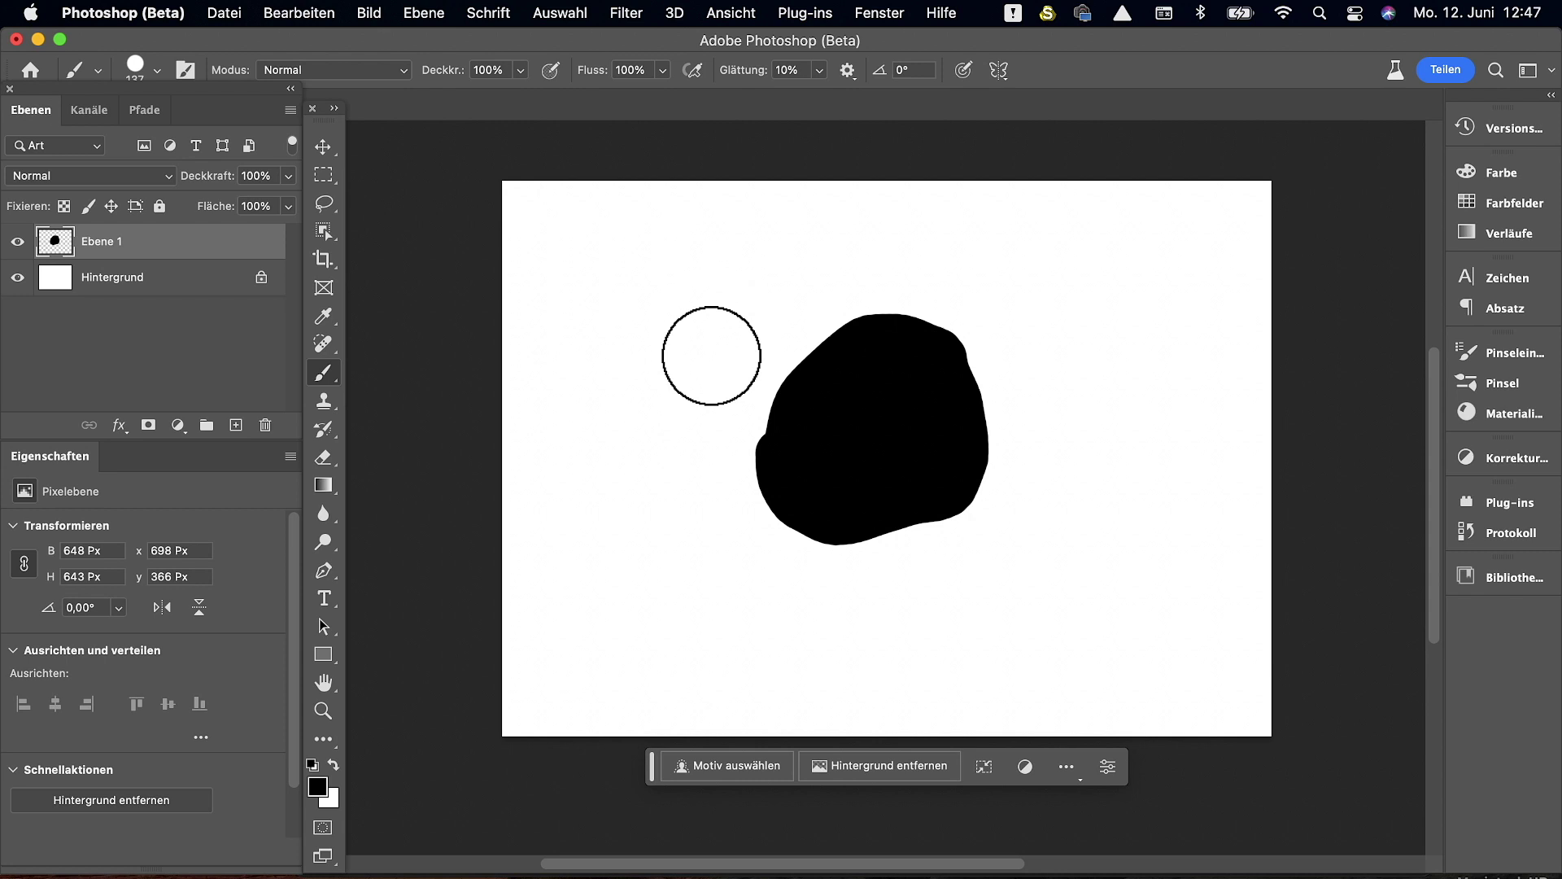
# Step: Toggle between the Brush (B) and Eraser (E) shortcuts, finishing with the Eraser active
pyautogui.press('e')
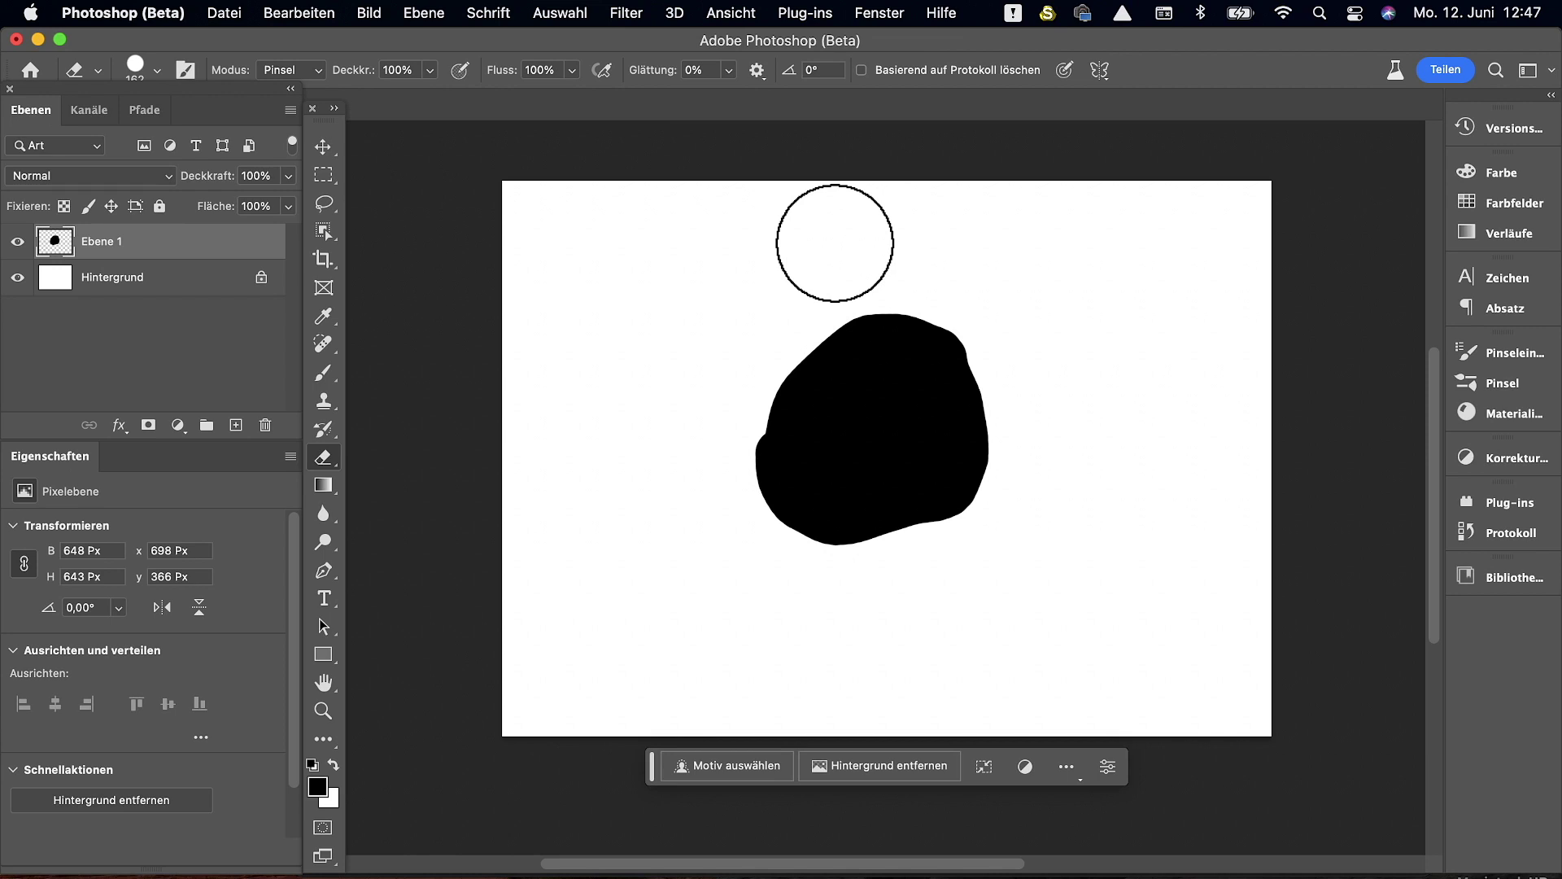
pyautogui.press('b')
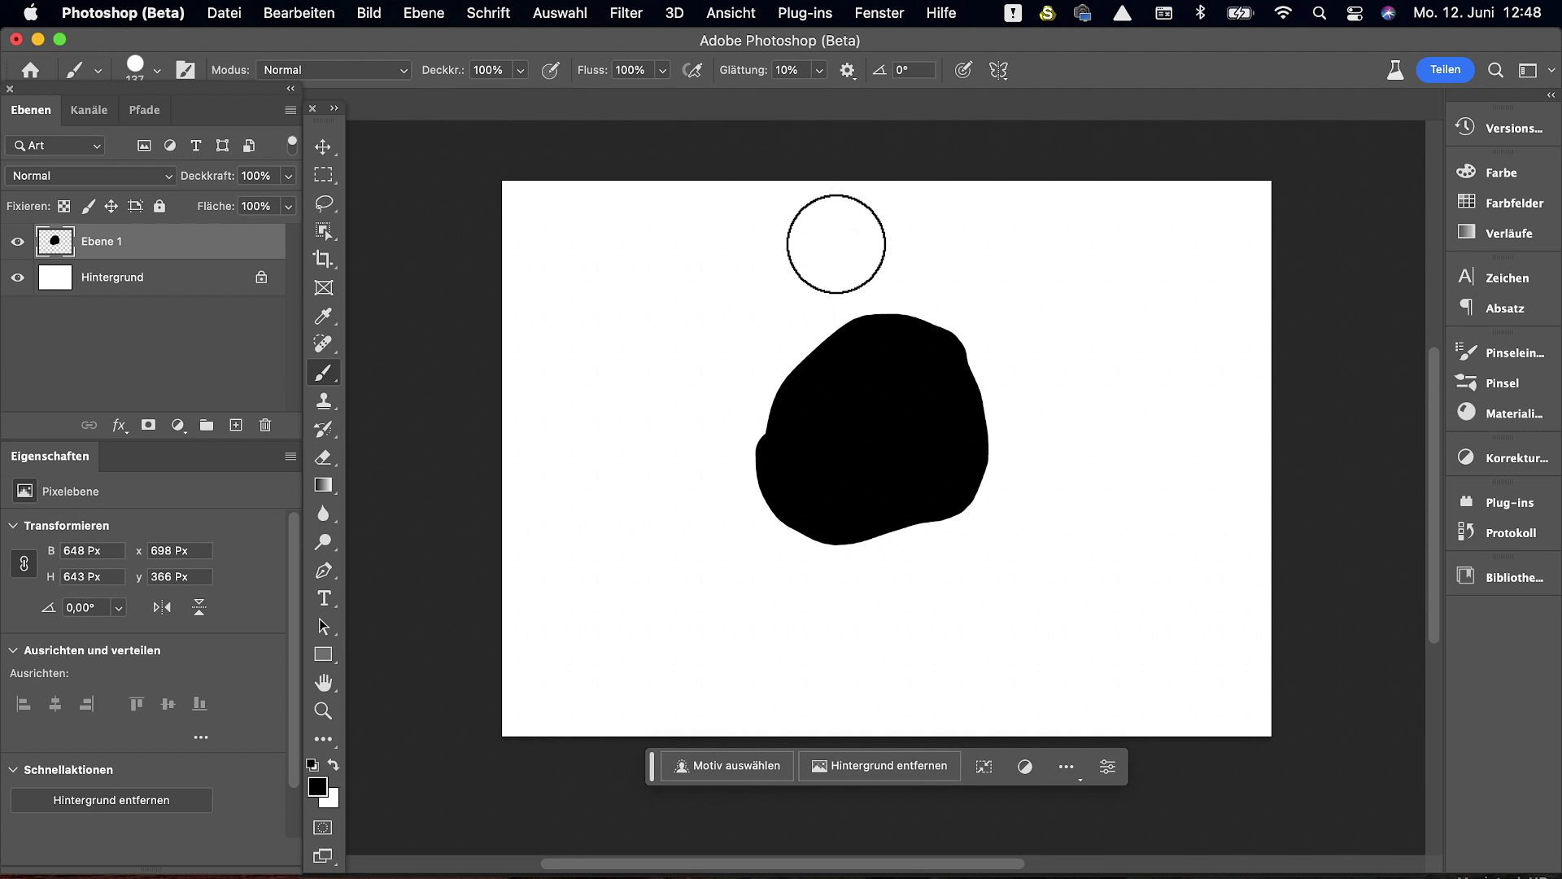
pyautogui.press('e')
pyautogui.press('b')
pyautogui.press('e')
pyautogui.press('b')
pyautogui.press('e')
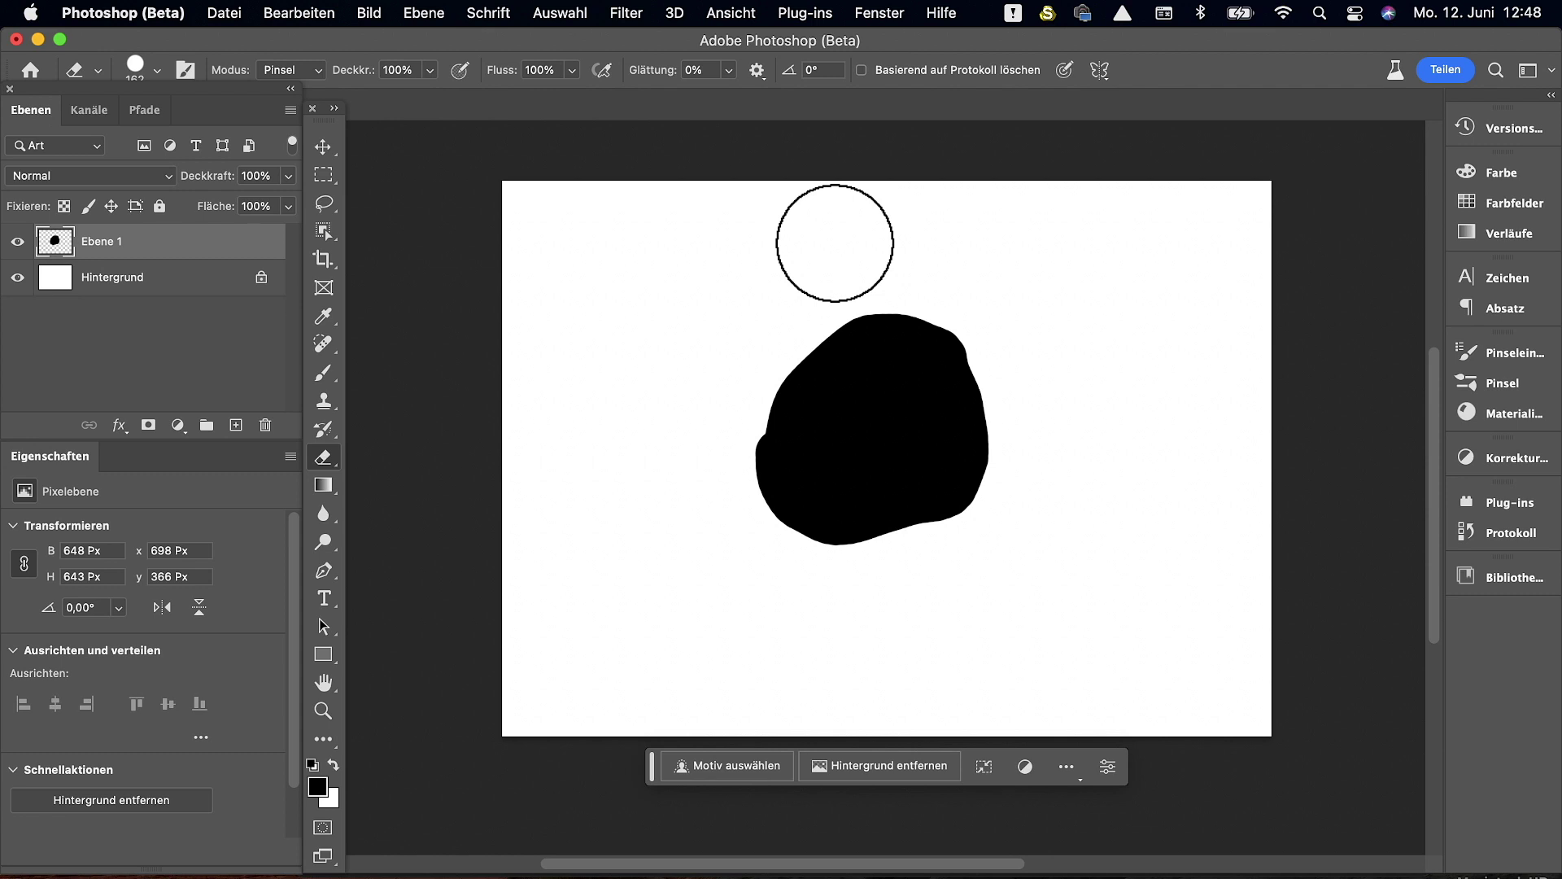
# Step: Erase the blob's top in two passes, trimming it to 648 × 441 px, ending on Brush
pyautogui.moveTo(894, 323); pyautogui.dragTo(769, 315)
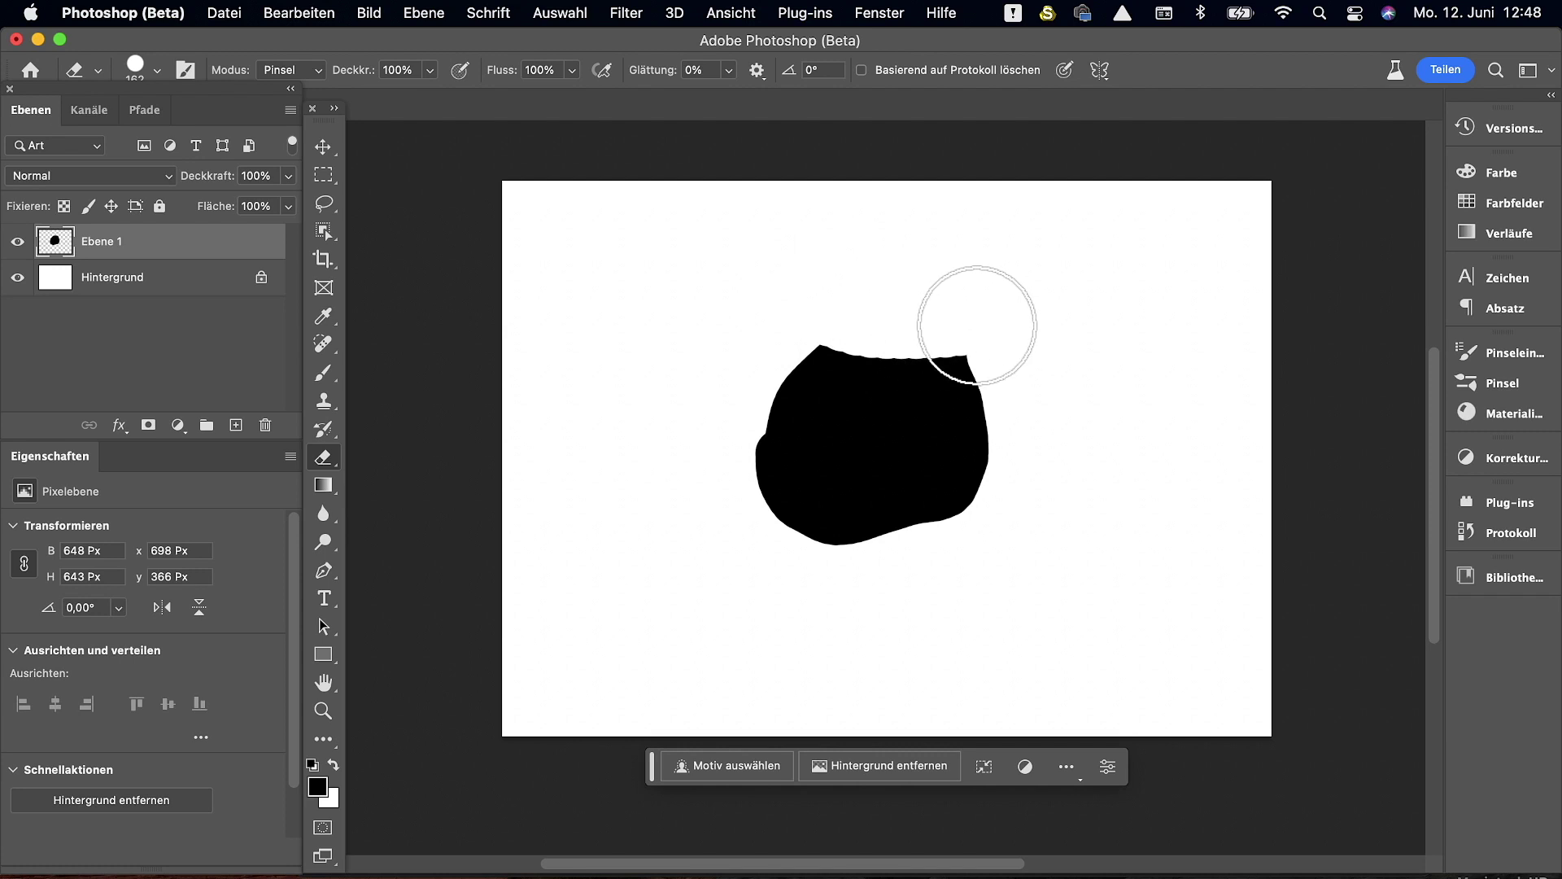
pyautogui.press('b')
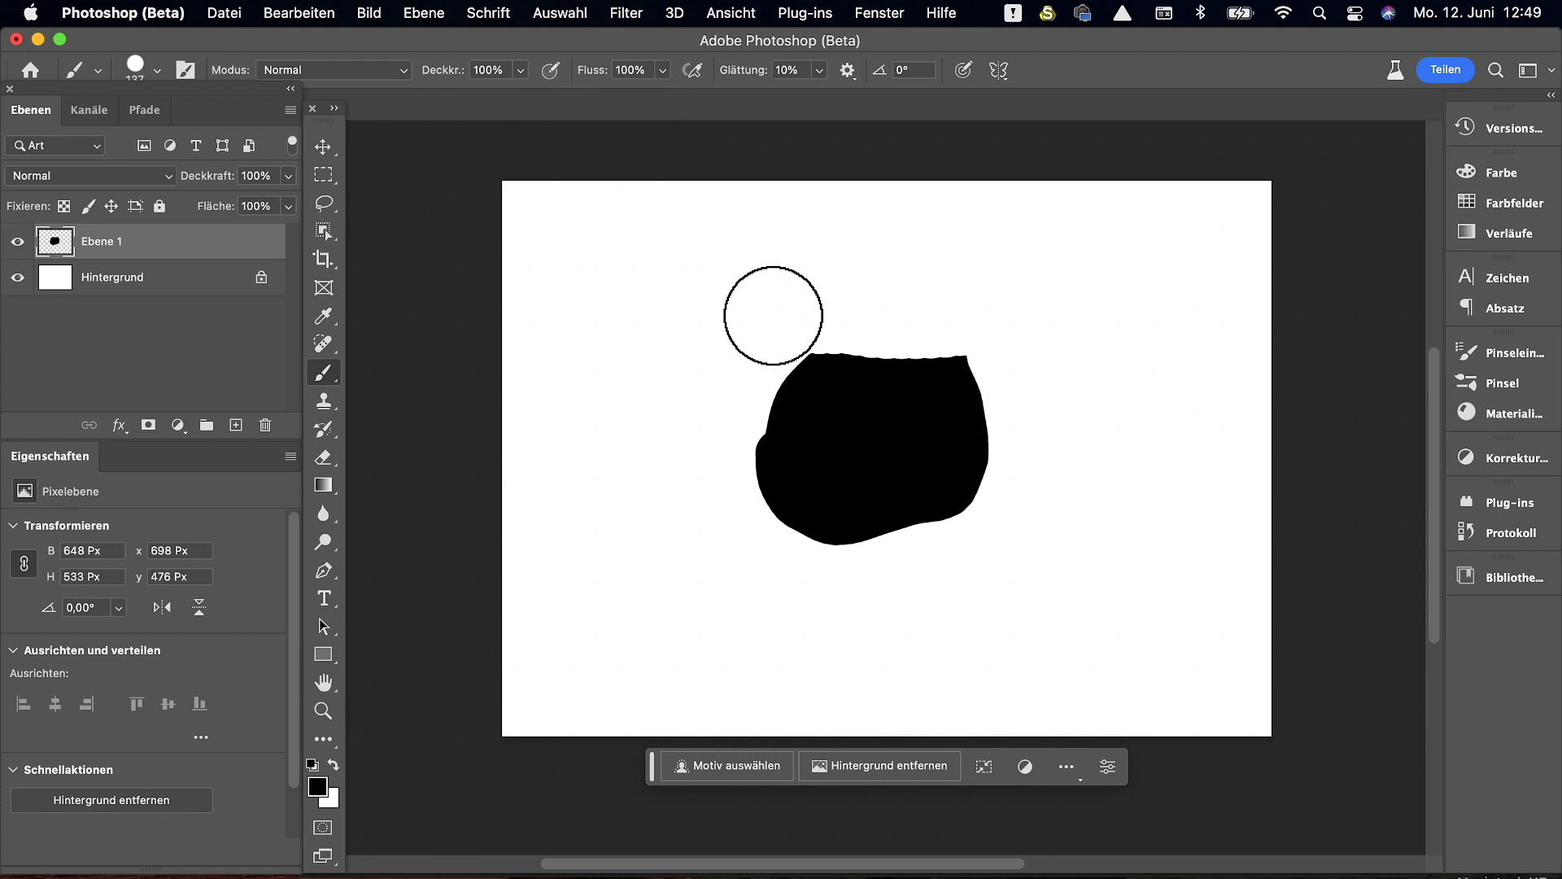
pyautogui.press('e')
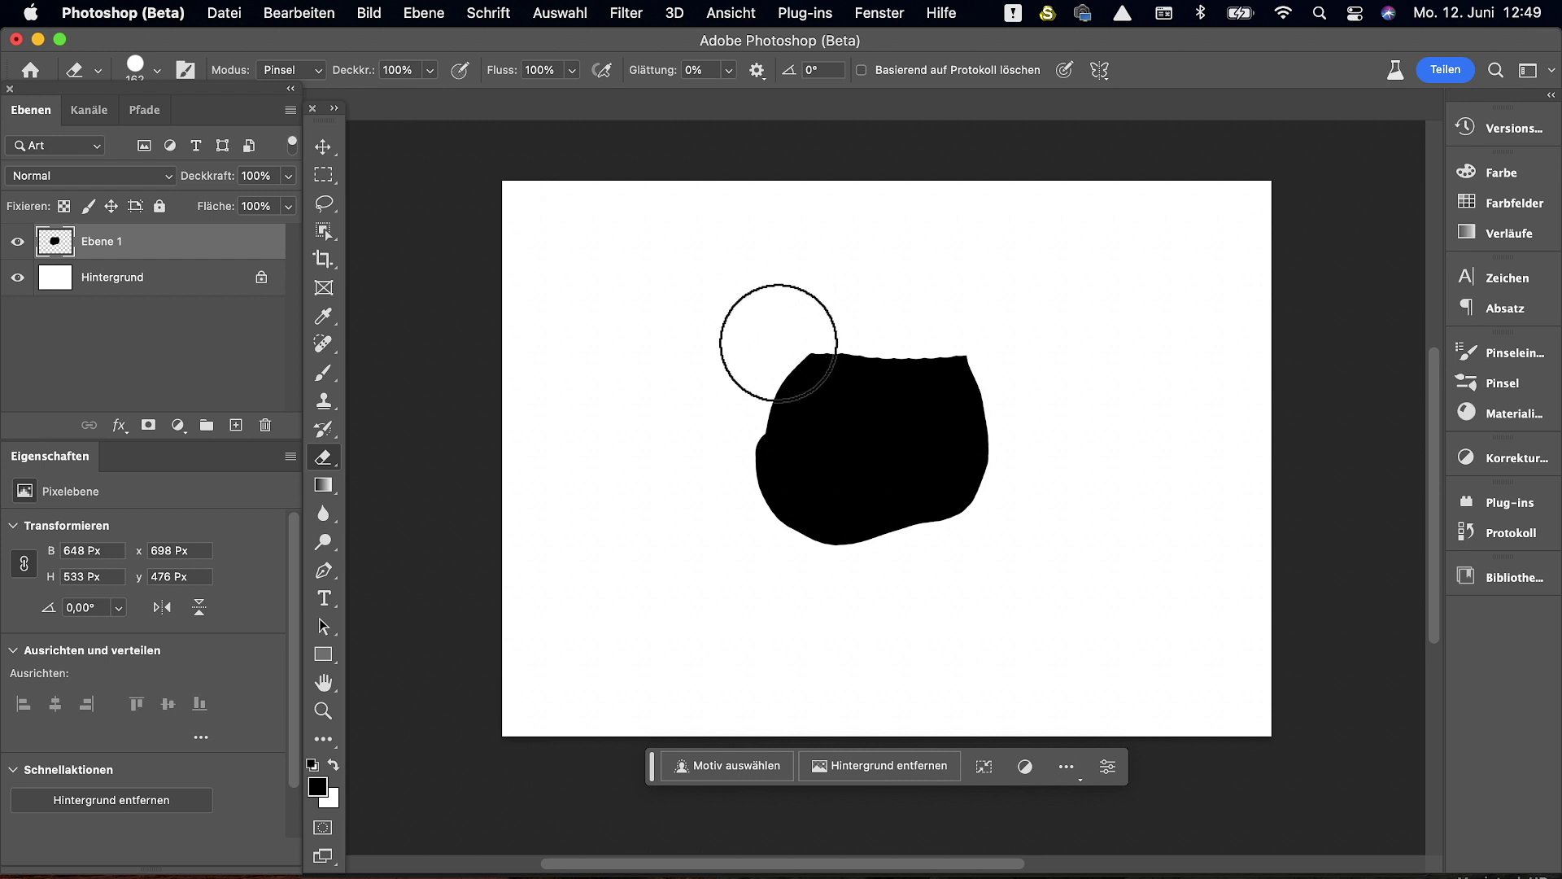
pyautogui.moveTo(778, 343)
pyautogui.mouseDown()
pyautogui.moveTo(732, 329)
pyautogui.moveTo(1053, 354)
pyautogui.mouseUp()
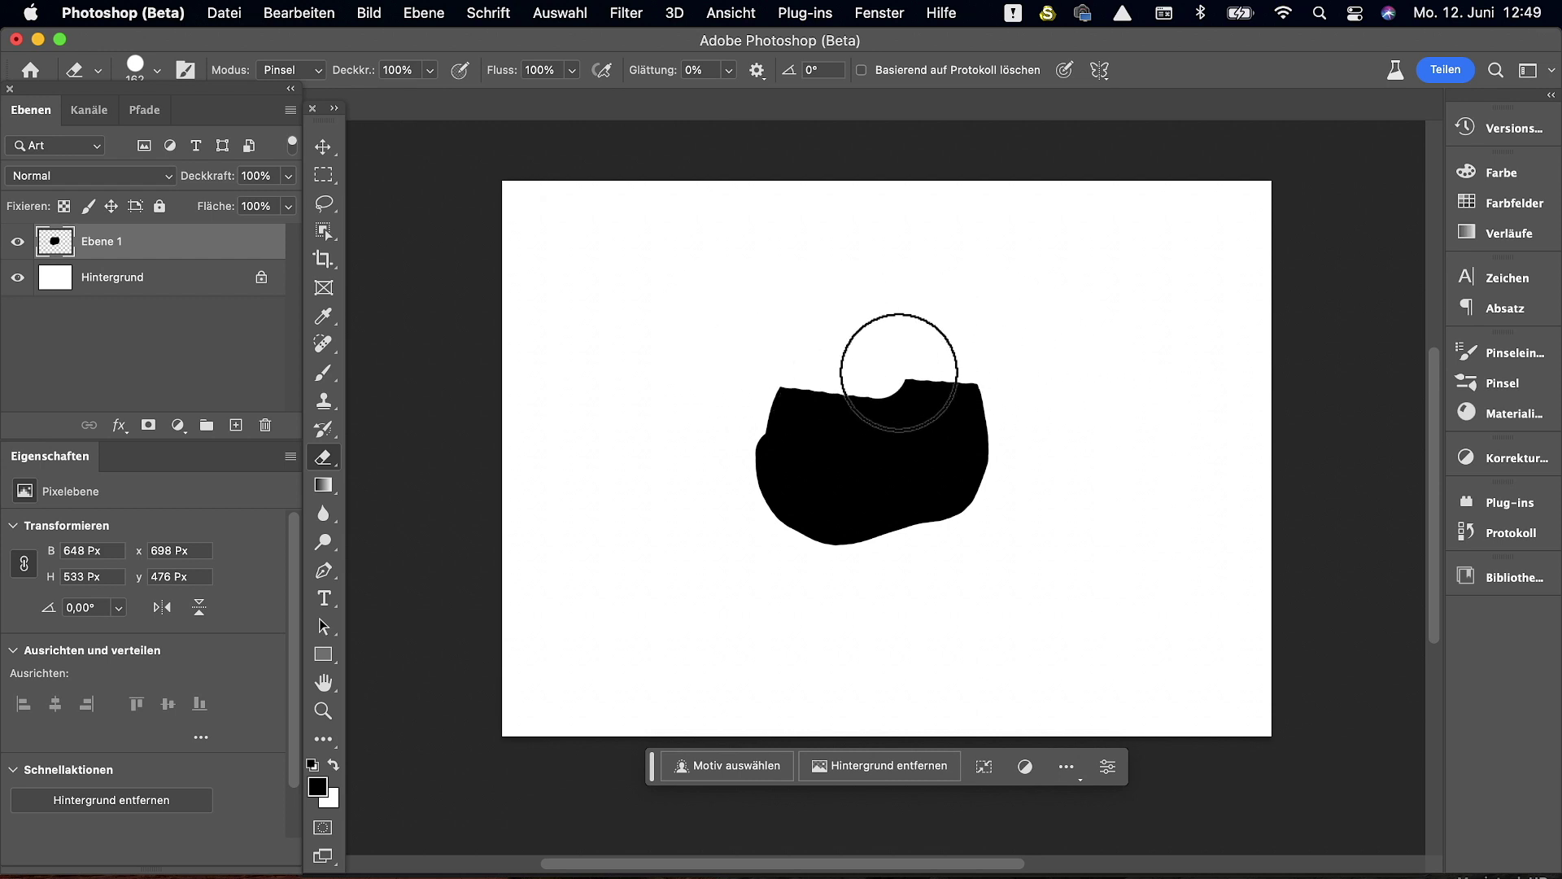
pyautogui.press('b')
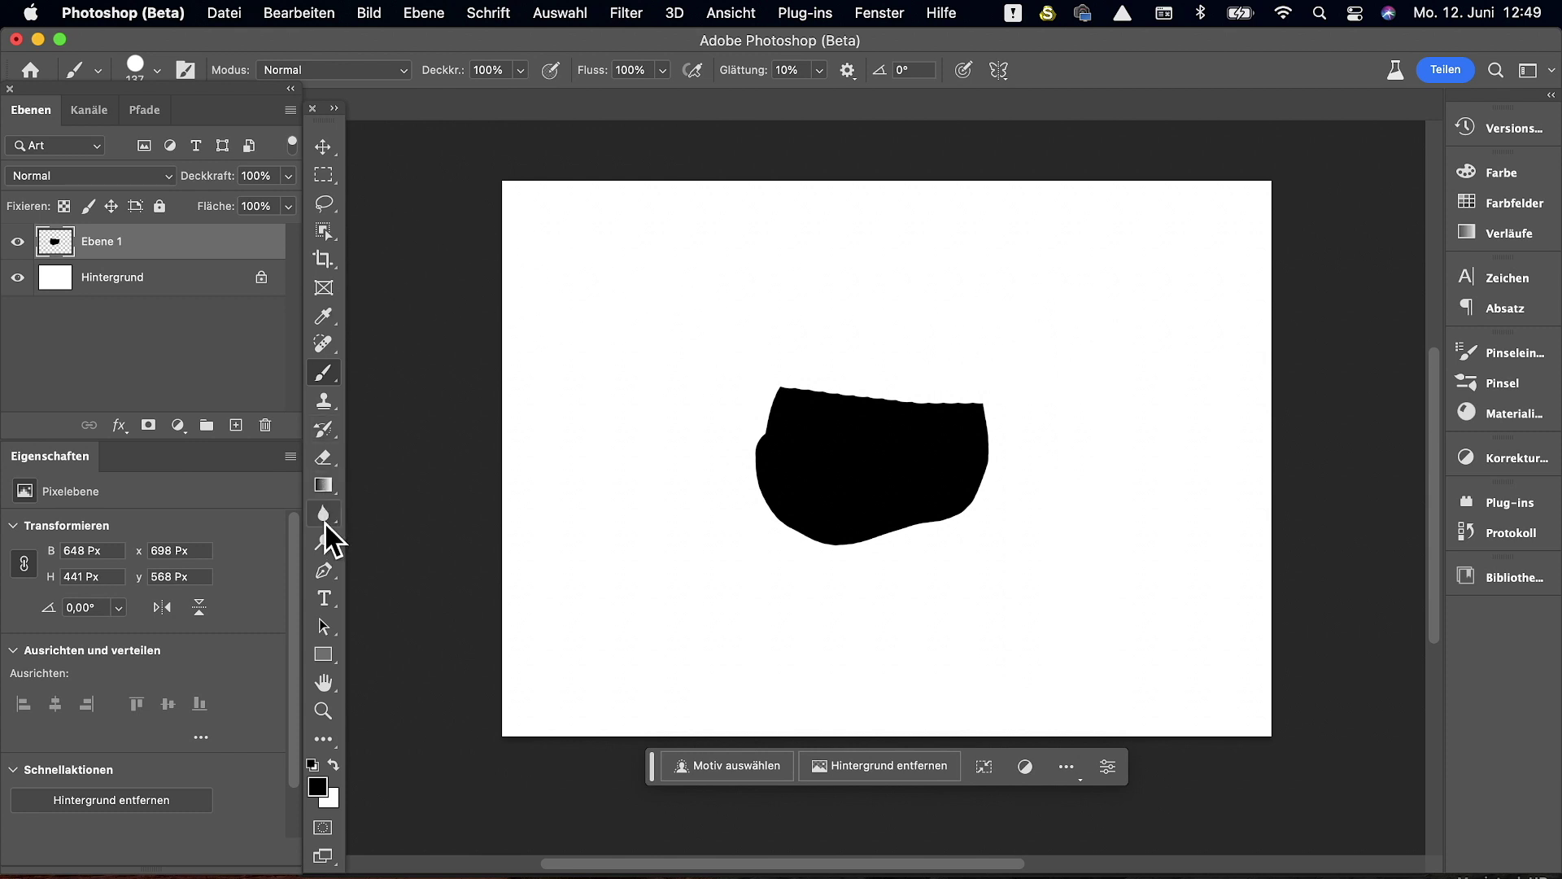
pyautogui.click(328, 141)
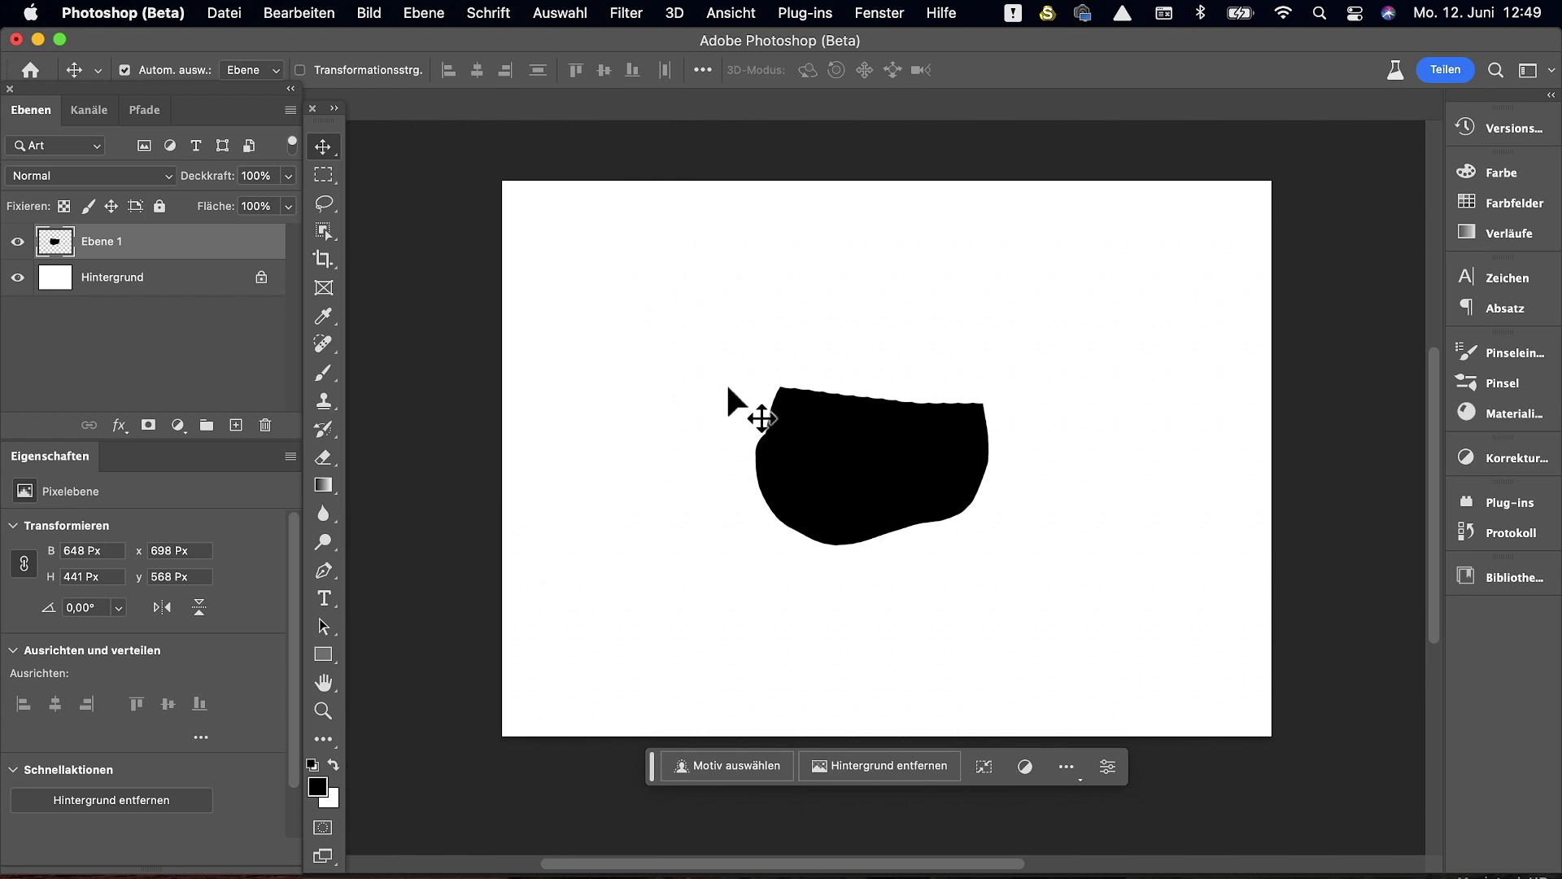
pyautogui.press('e')
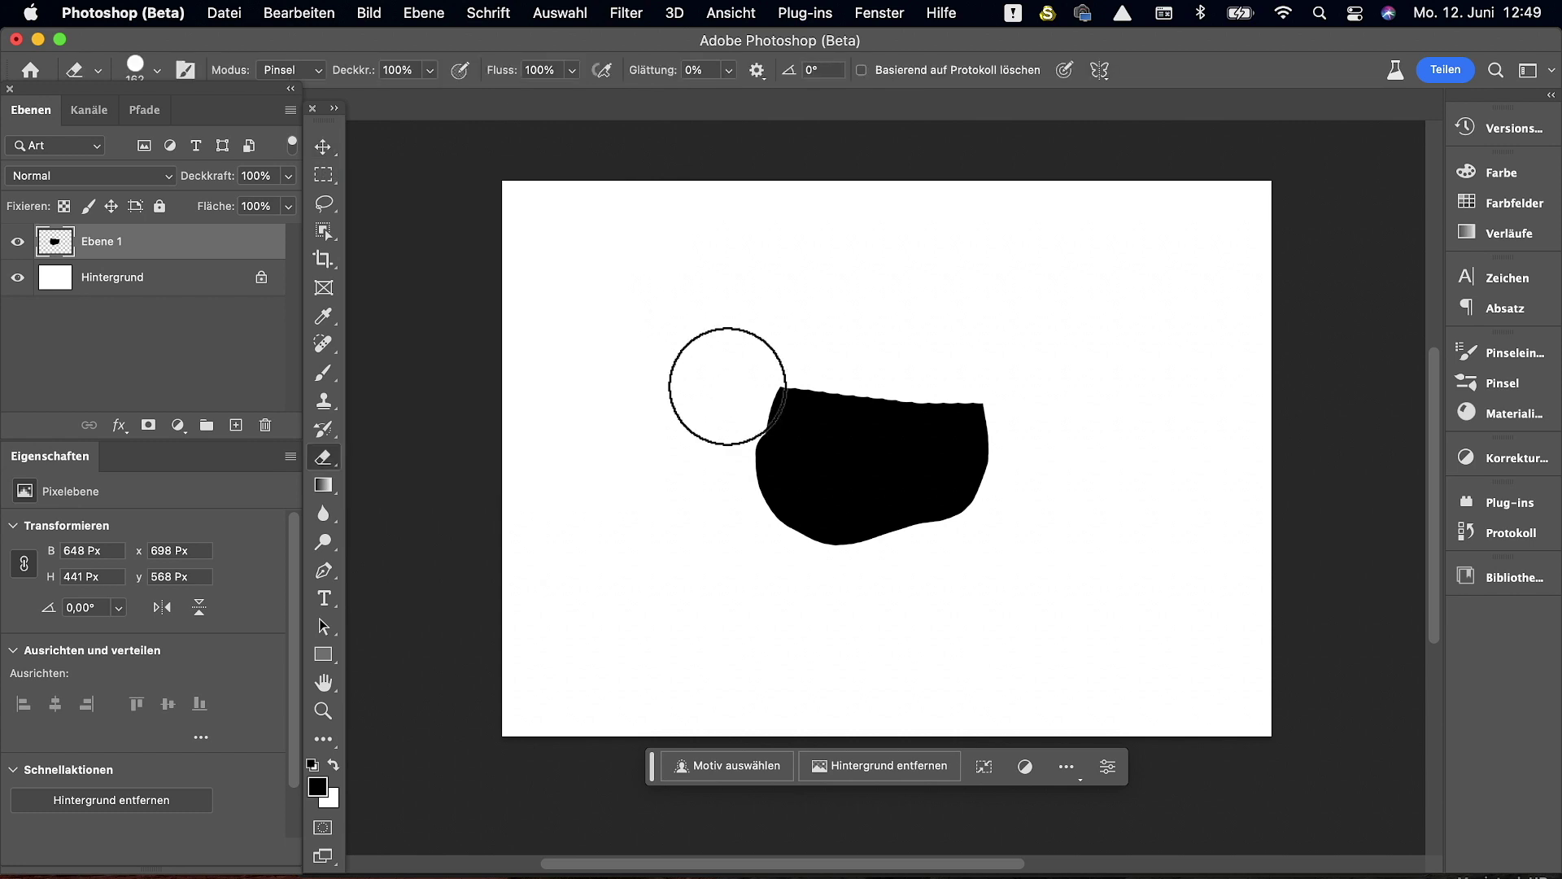
pyautogui.press('v')
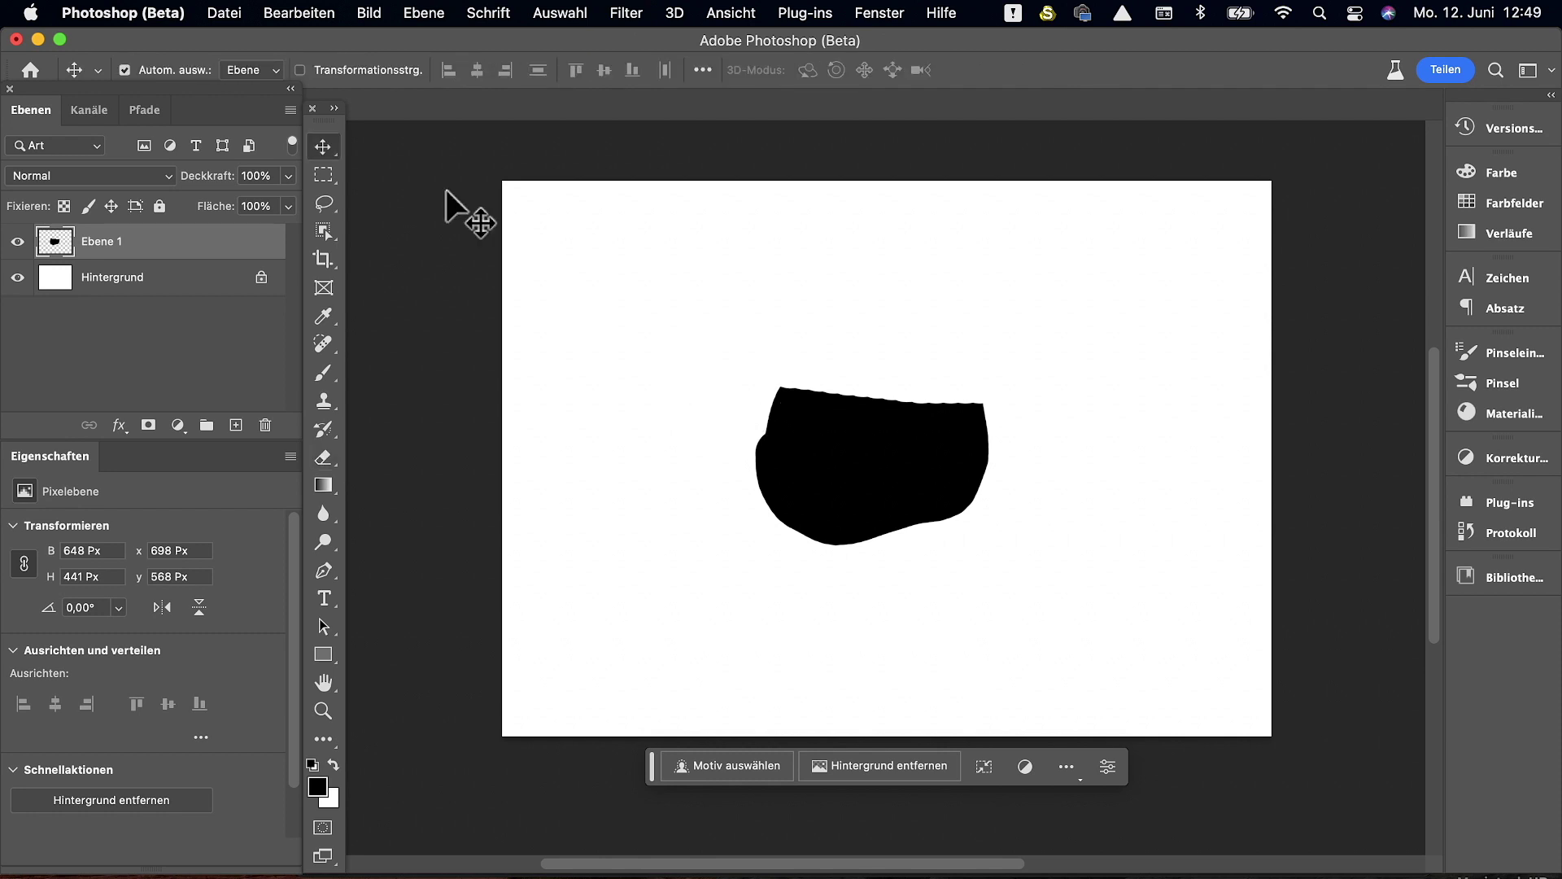
pyautogui.click(324, 373)
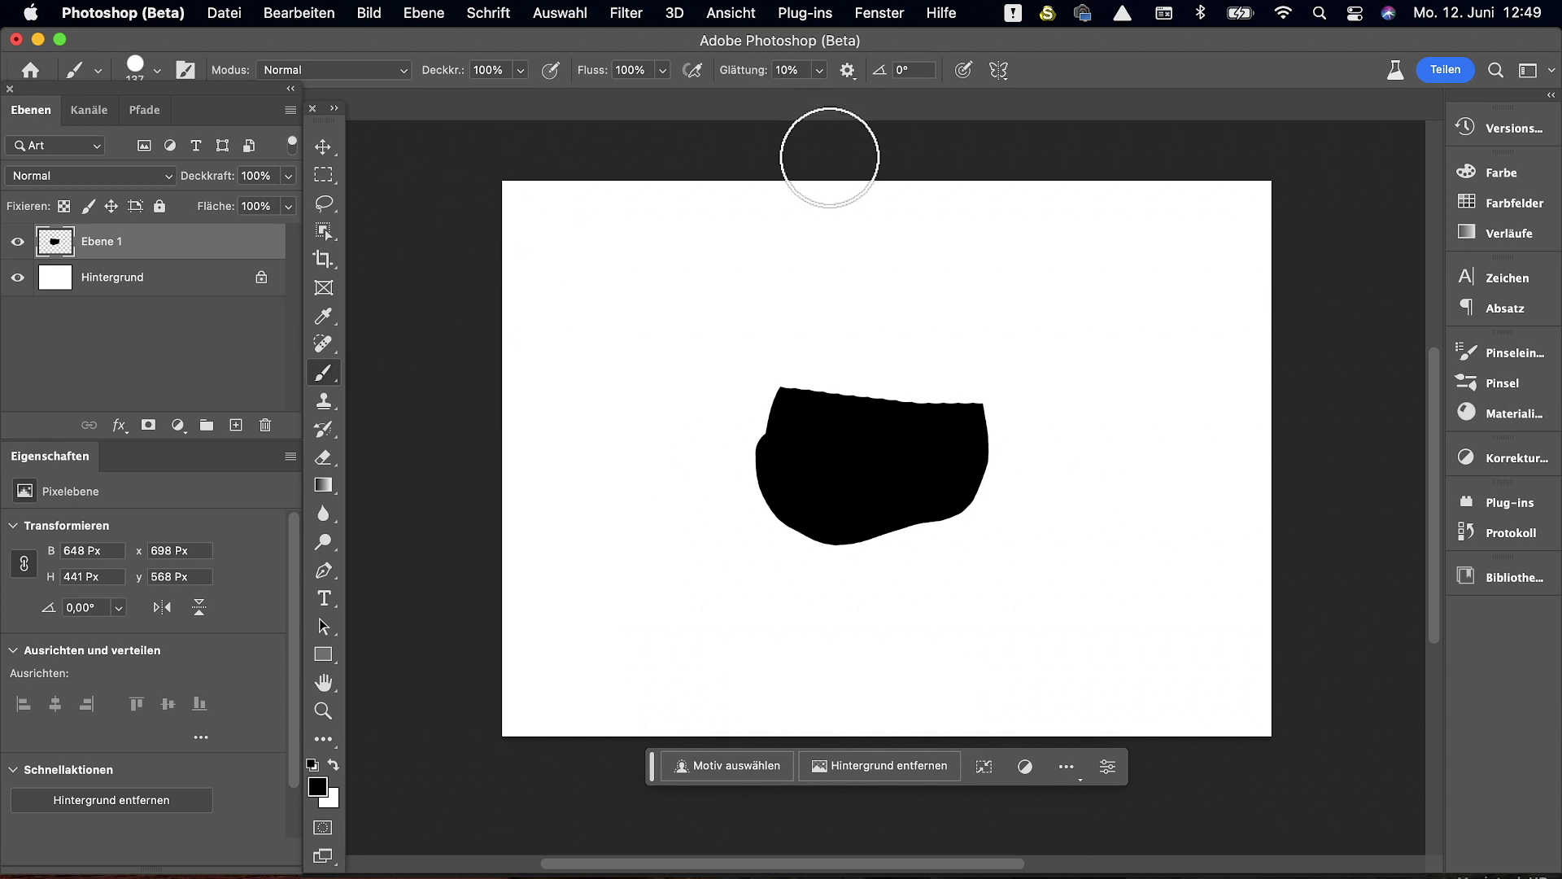
pyautogui.press('e')
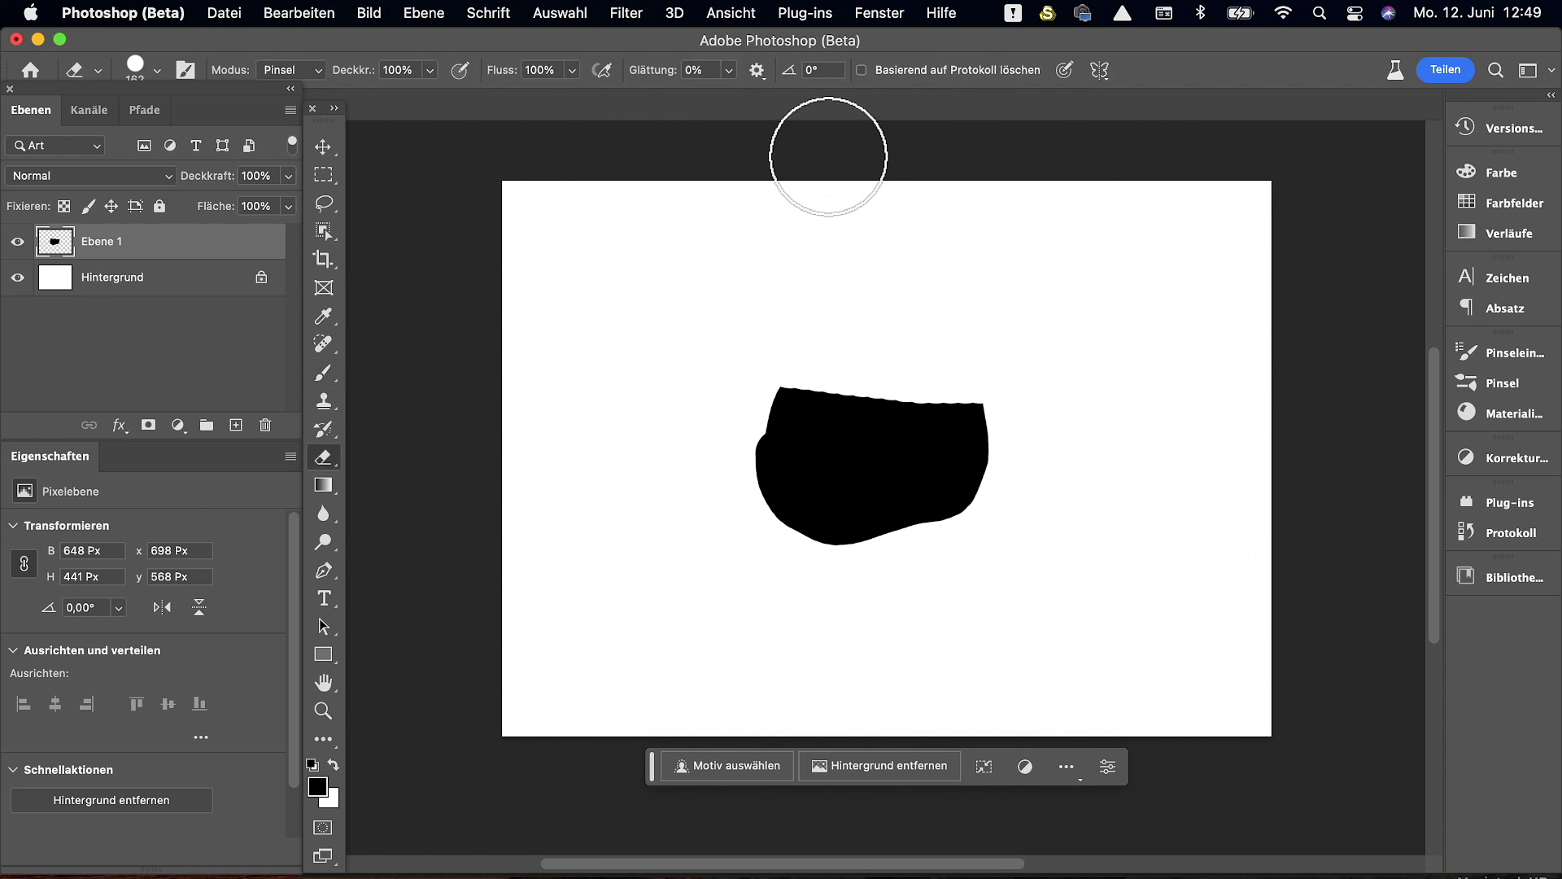
pyautogui.press('b')
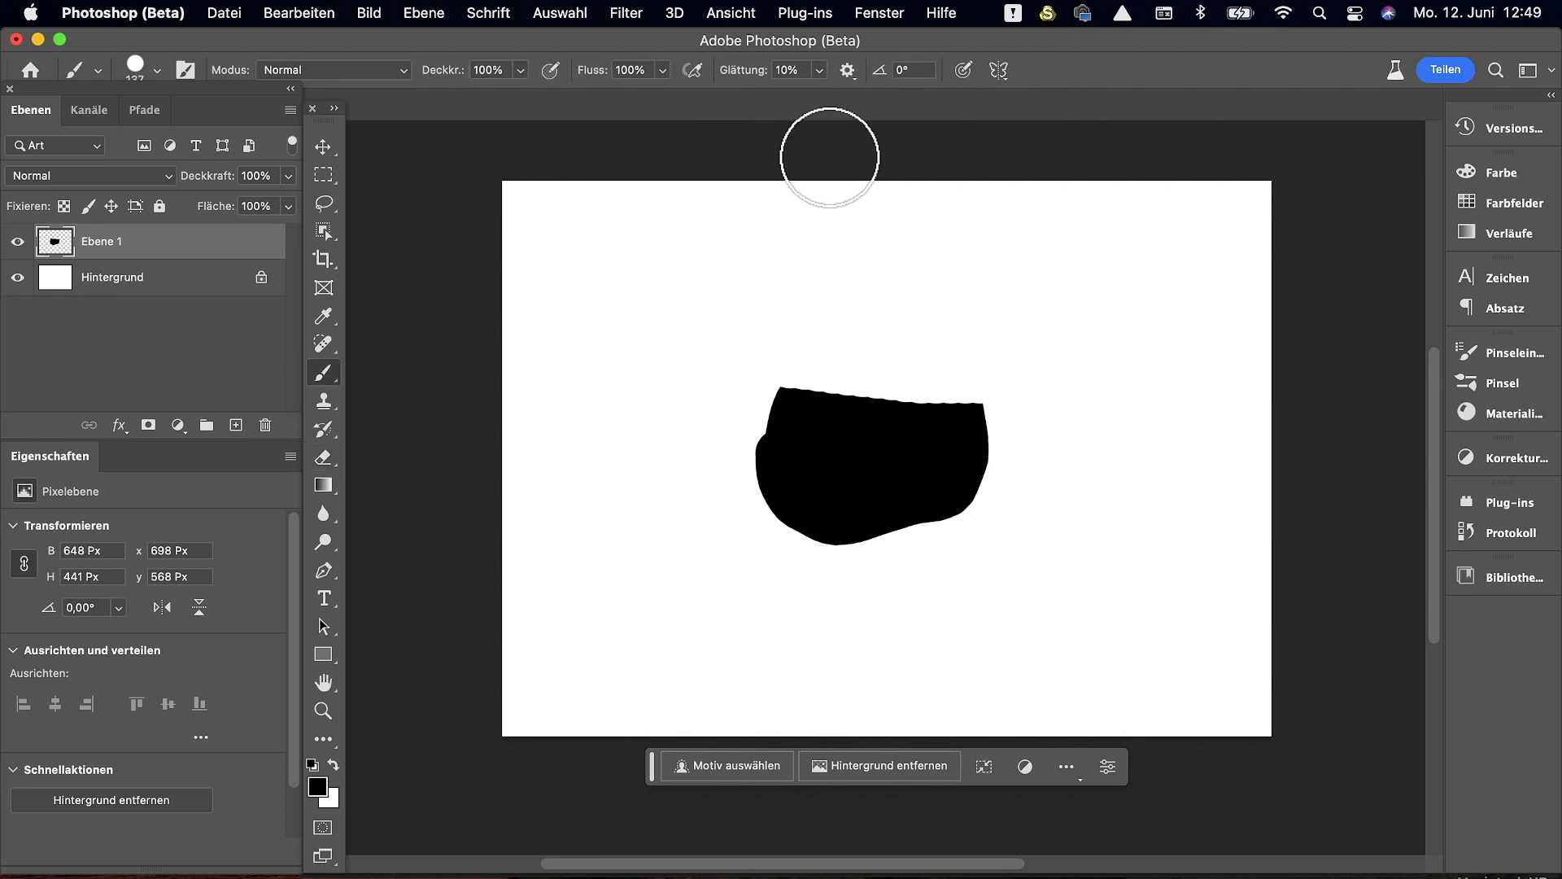
pyautogui.press('e')
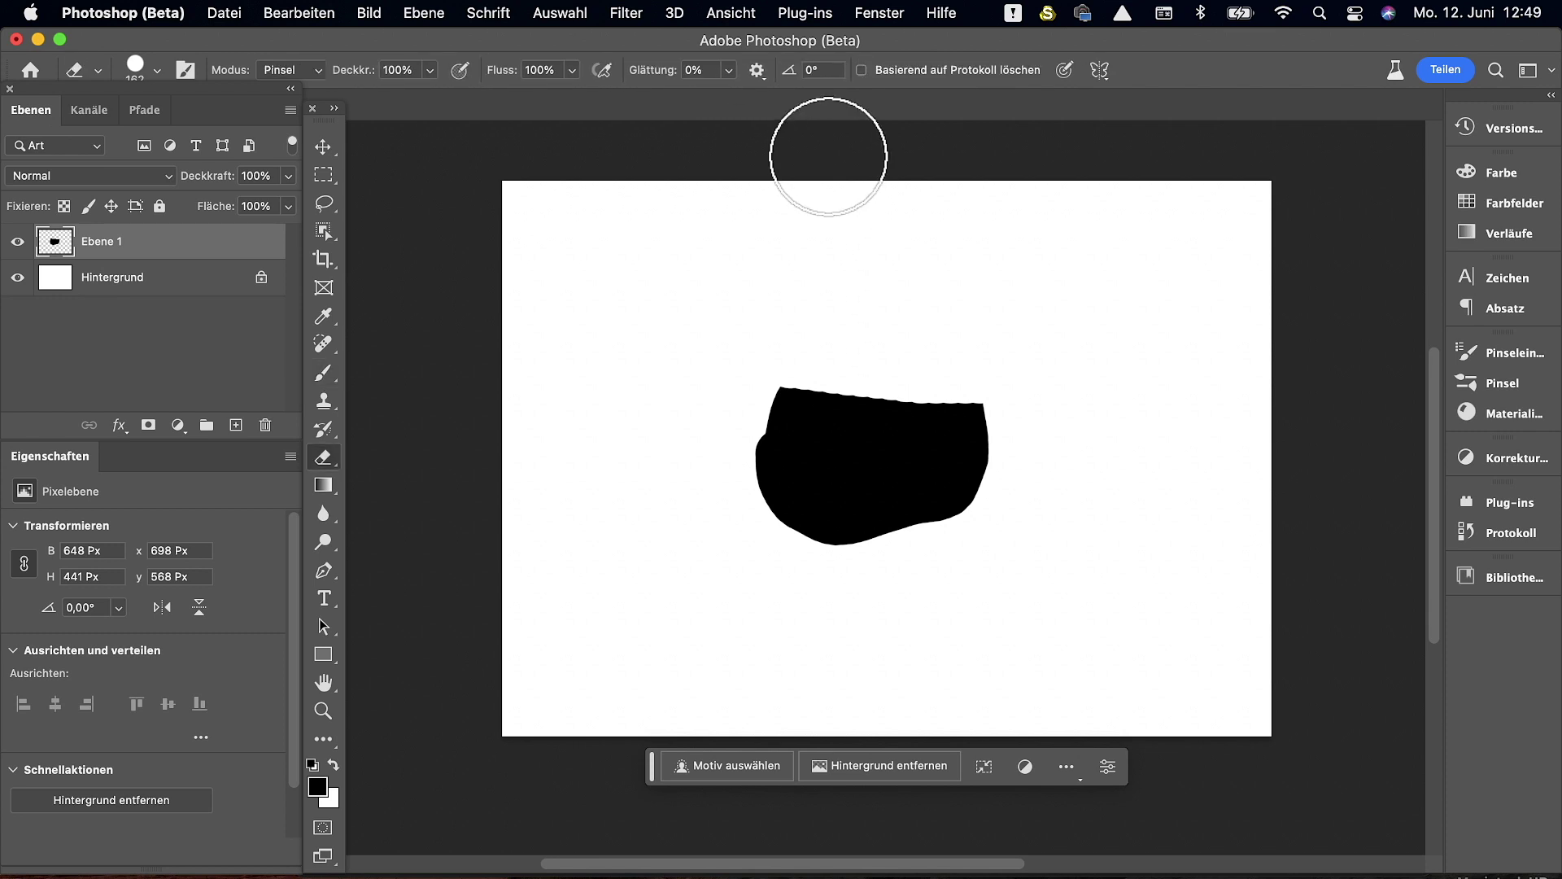
pyautogui.press('b')
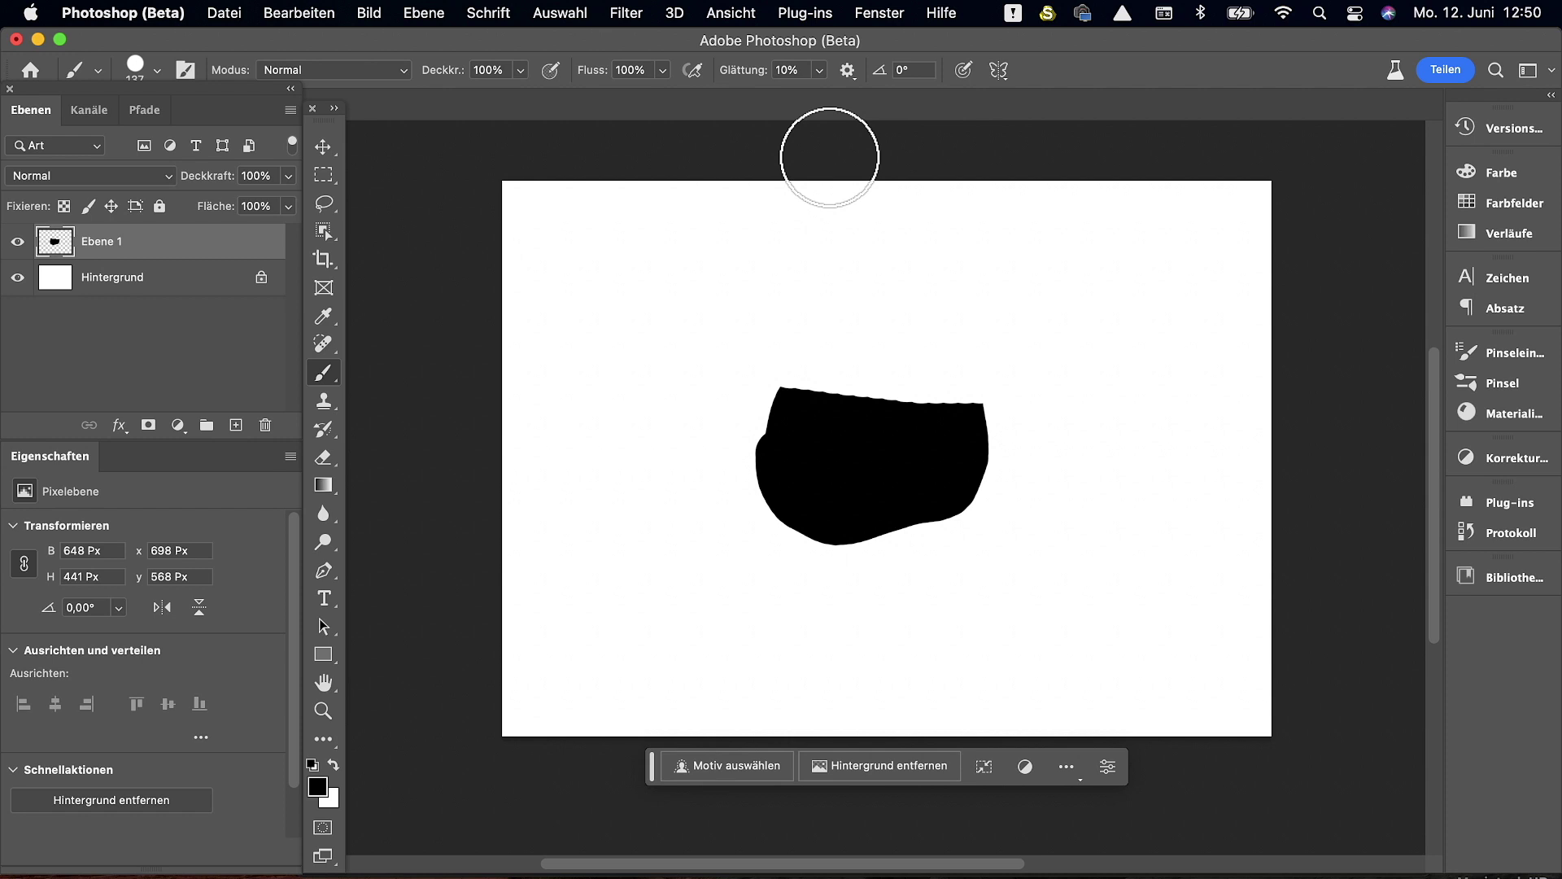
pyautogui.press('e')
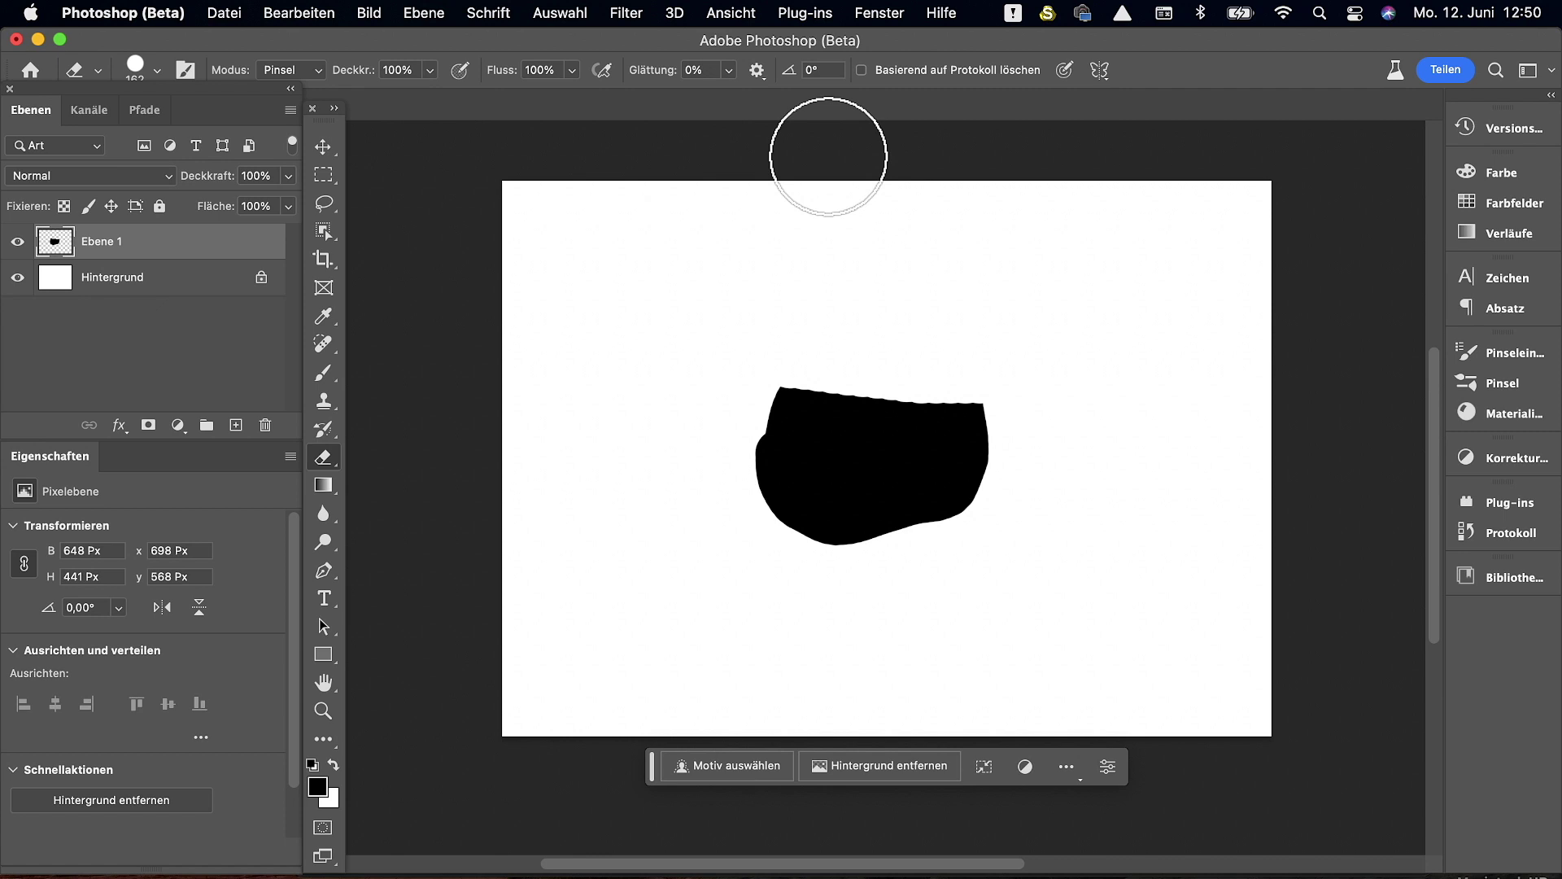
pyautogui.press('b')
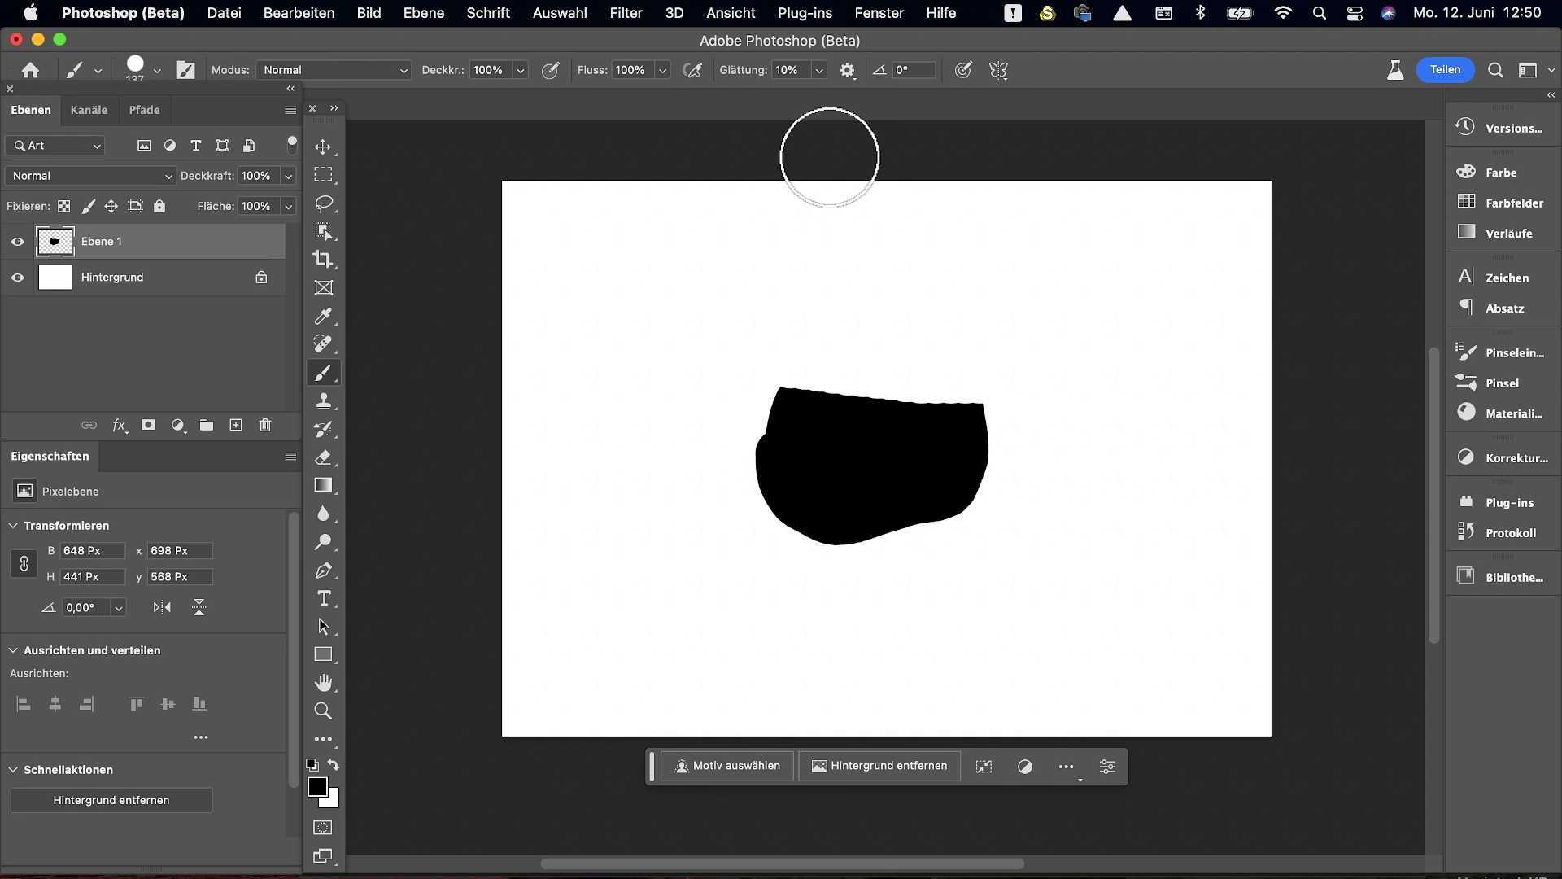
pyautogui.press('e')
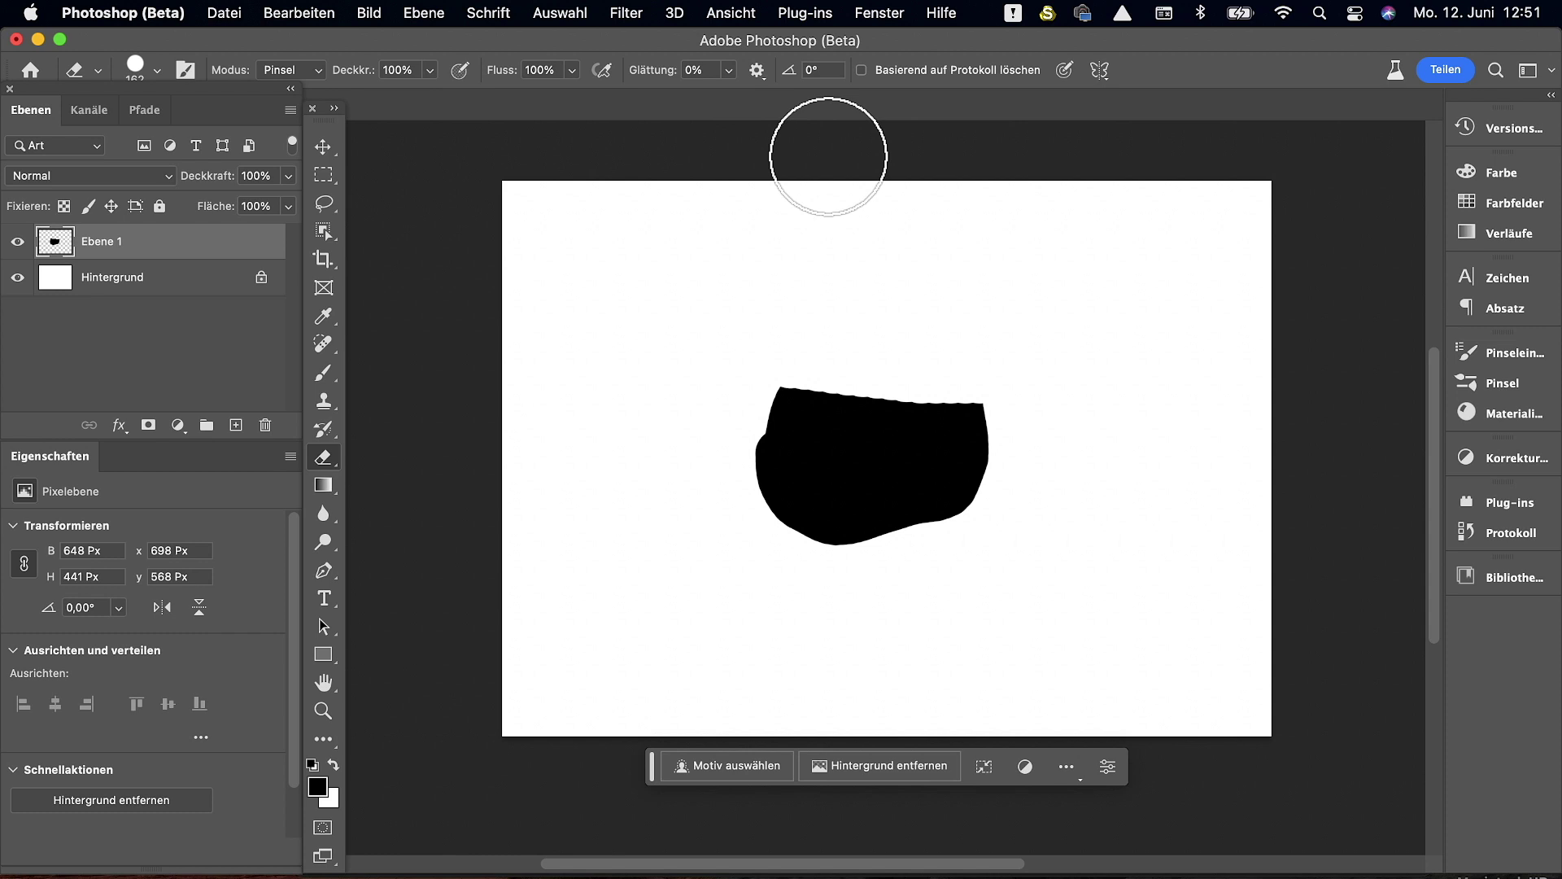
pyautogui.press('b')
pyautogui.press('e')
pyautogui.press('b')
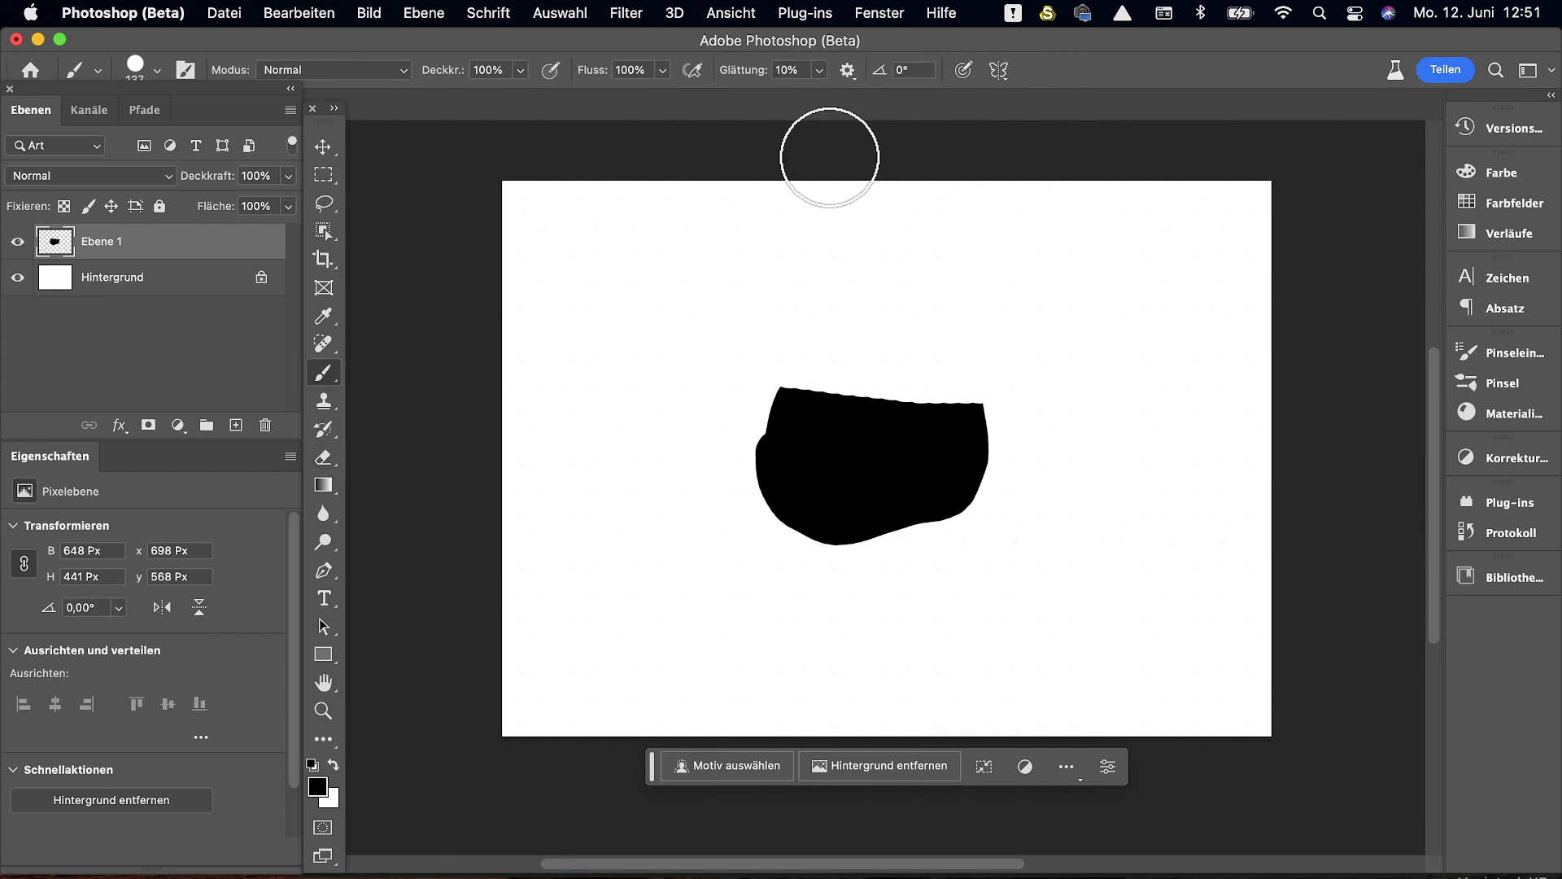
pyautogui.press('e')
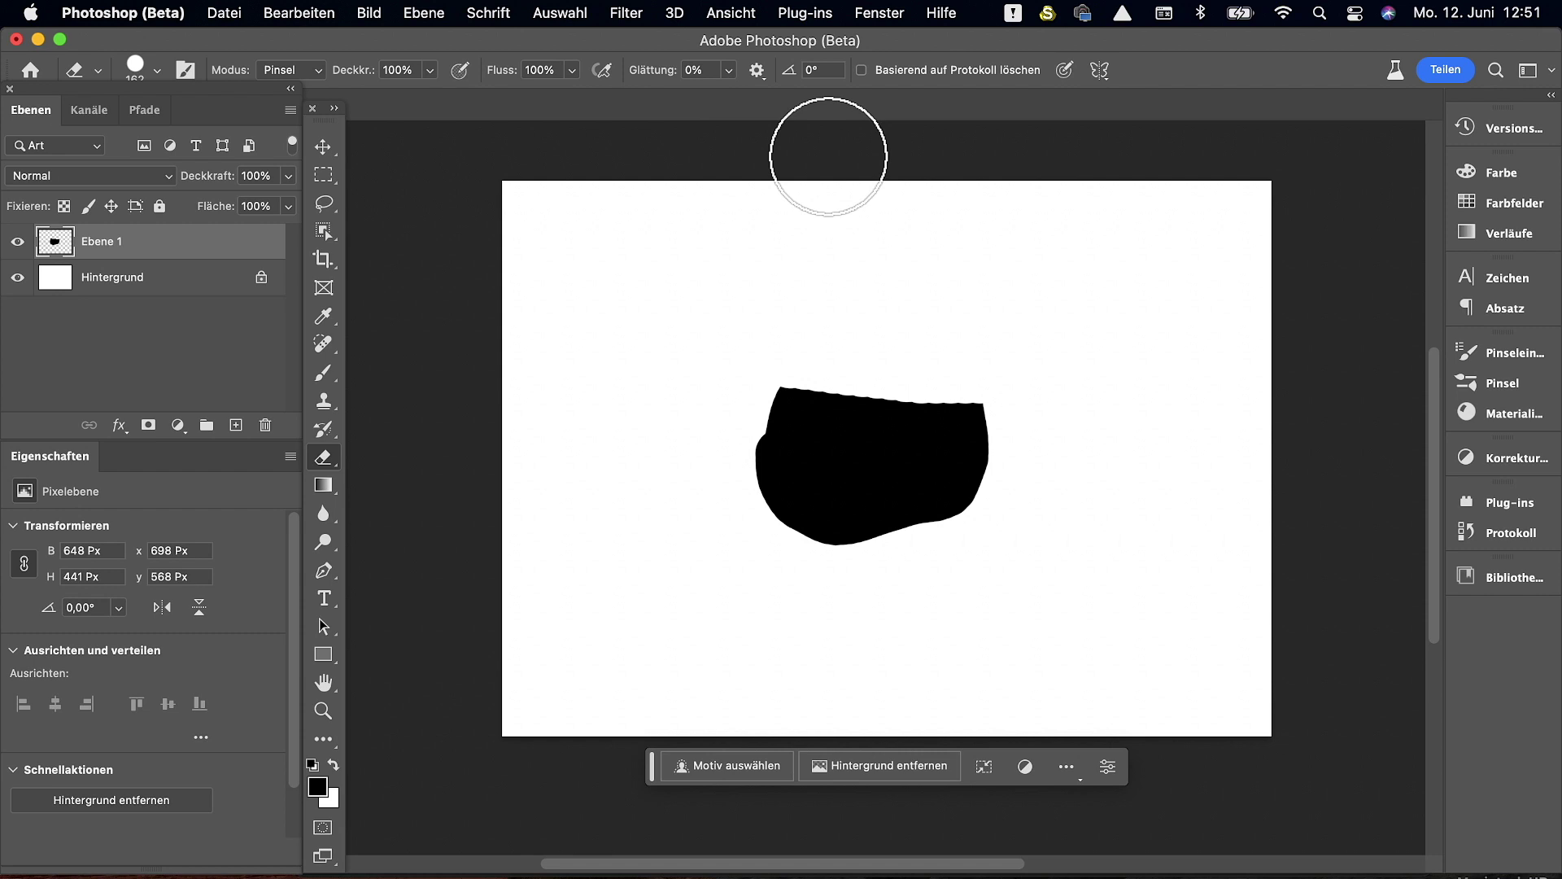
pyautogui.press('b')
pyautogui.press('e')
pyautogui.press('b')
pyautogui.press('e')
pyautogui.press('b')
pyautogui.press('e')
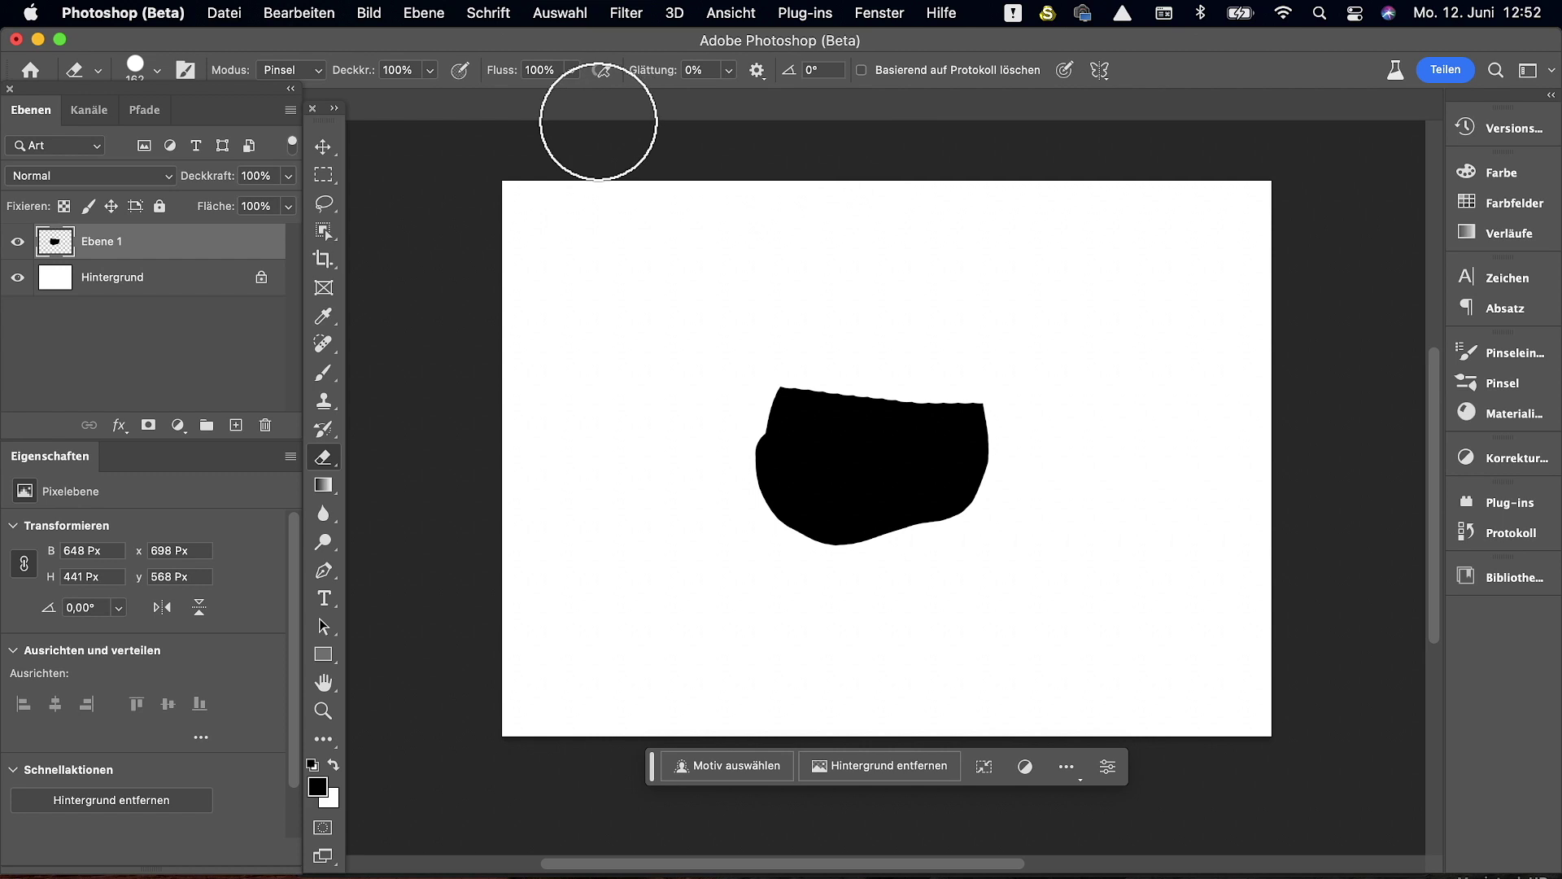
pyautogui.click(144, 14)
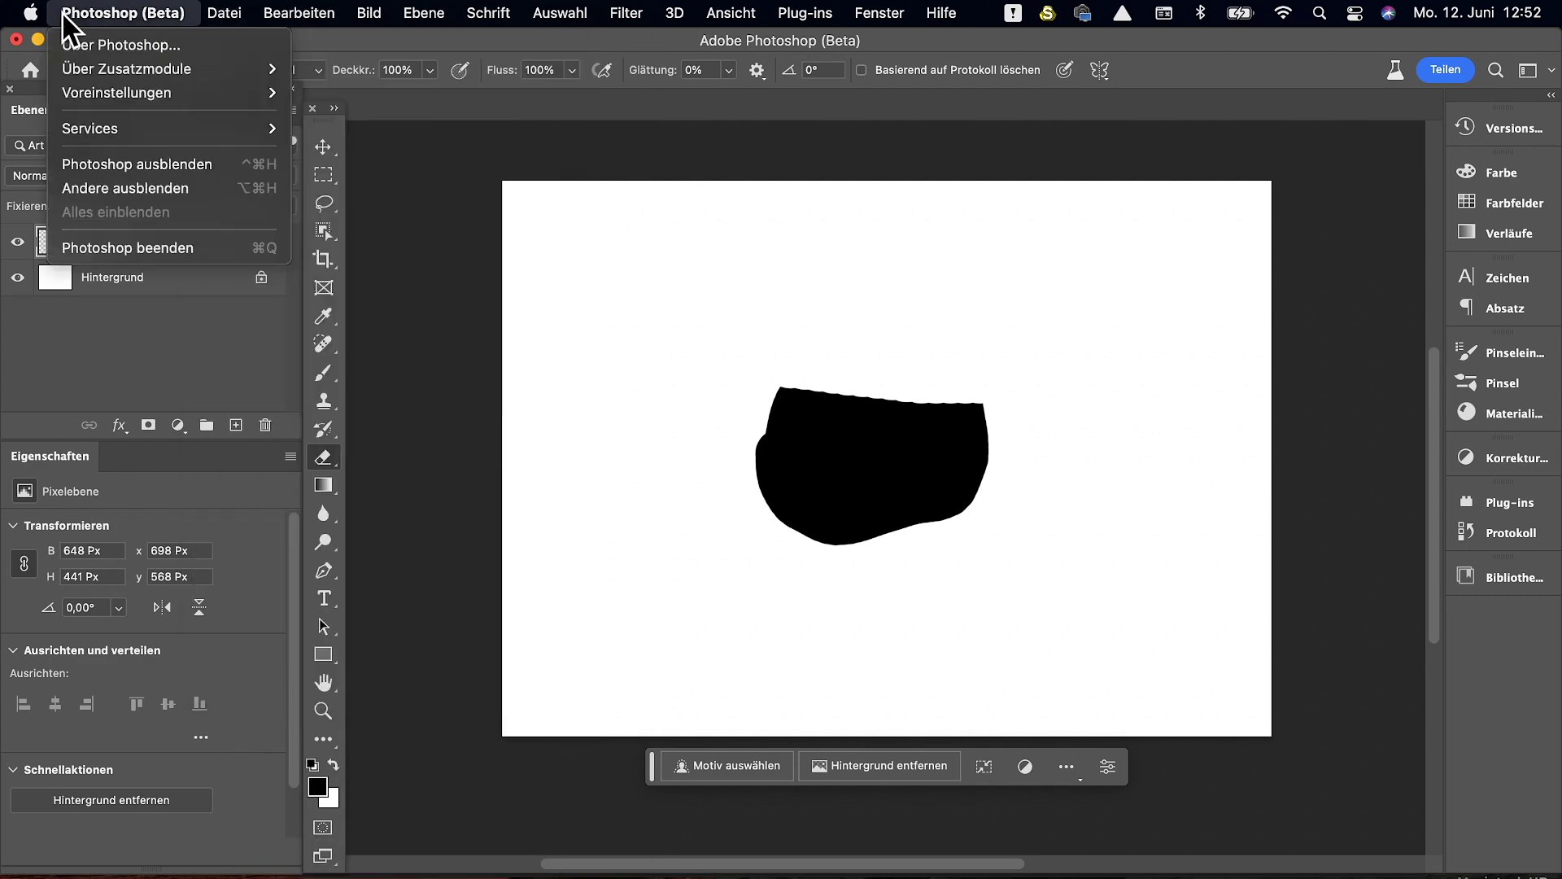
pyautogui.moveTo(117, 92)
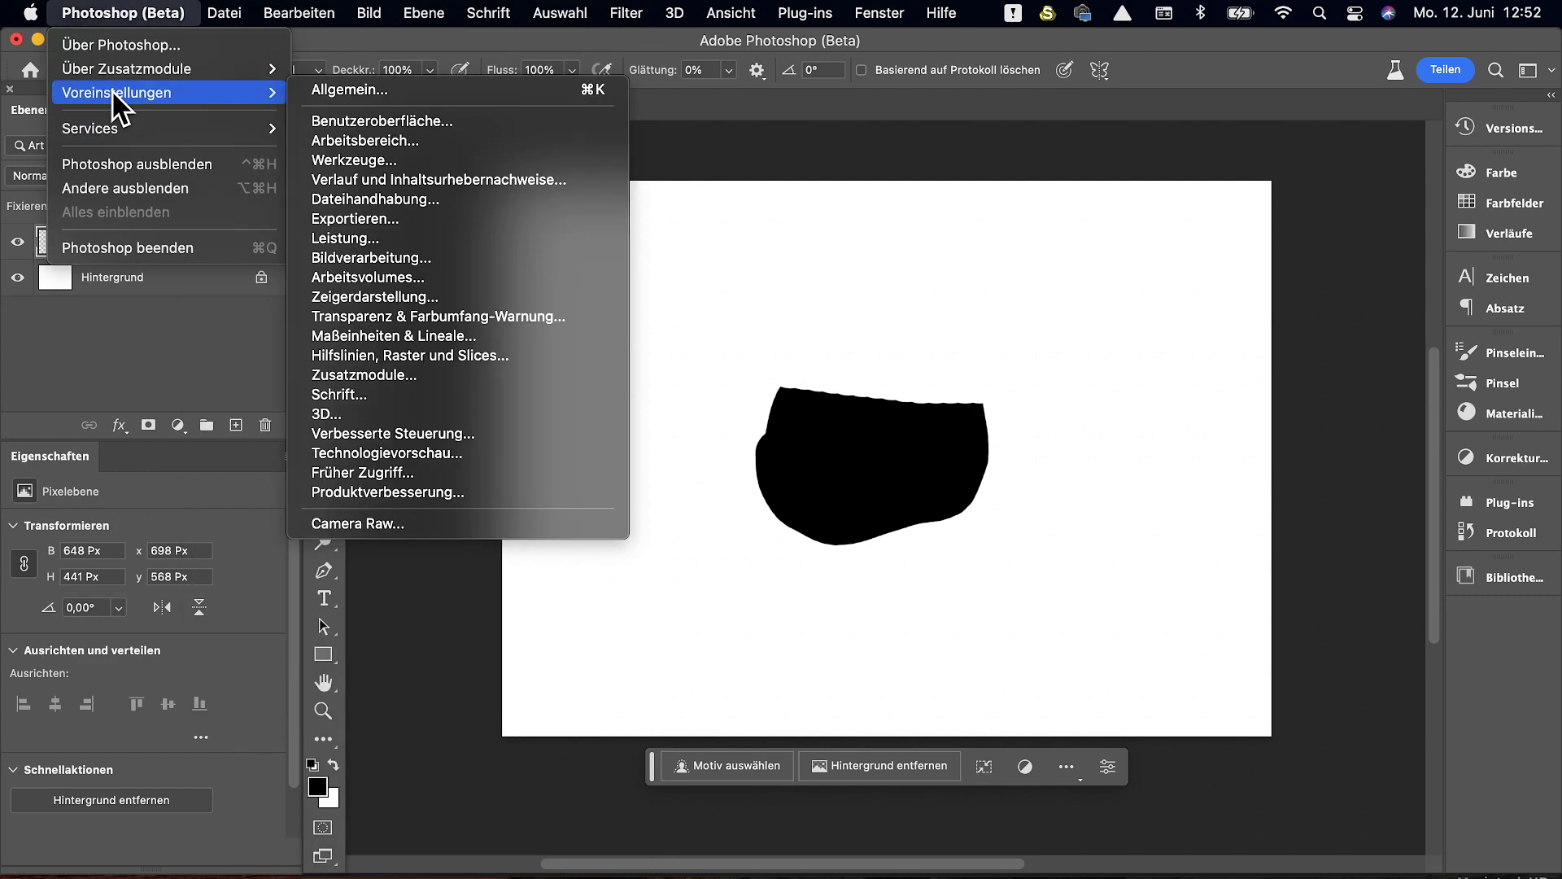
# Step: Turn off 'Tastaturbefehle für federunterstützte Werkzeuge' in Tools preferences, then reselect the Eraser
pyautogui.click(375, 161)
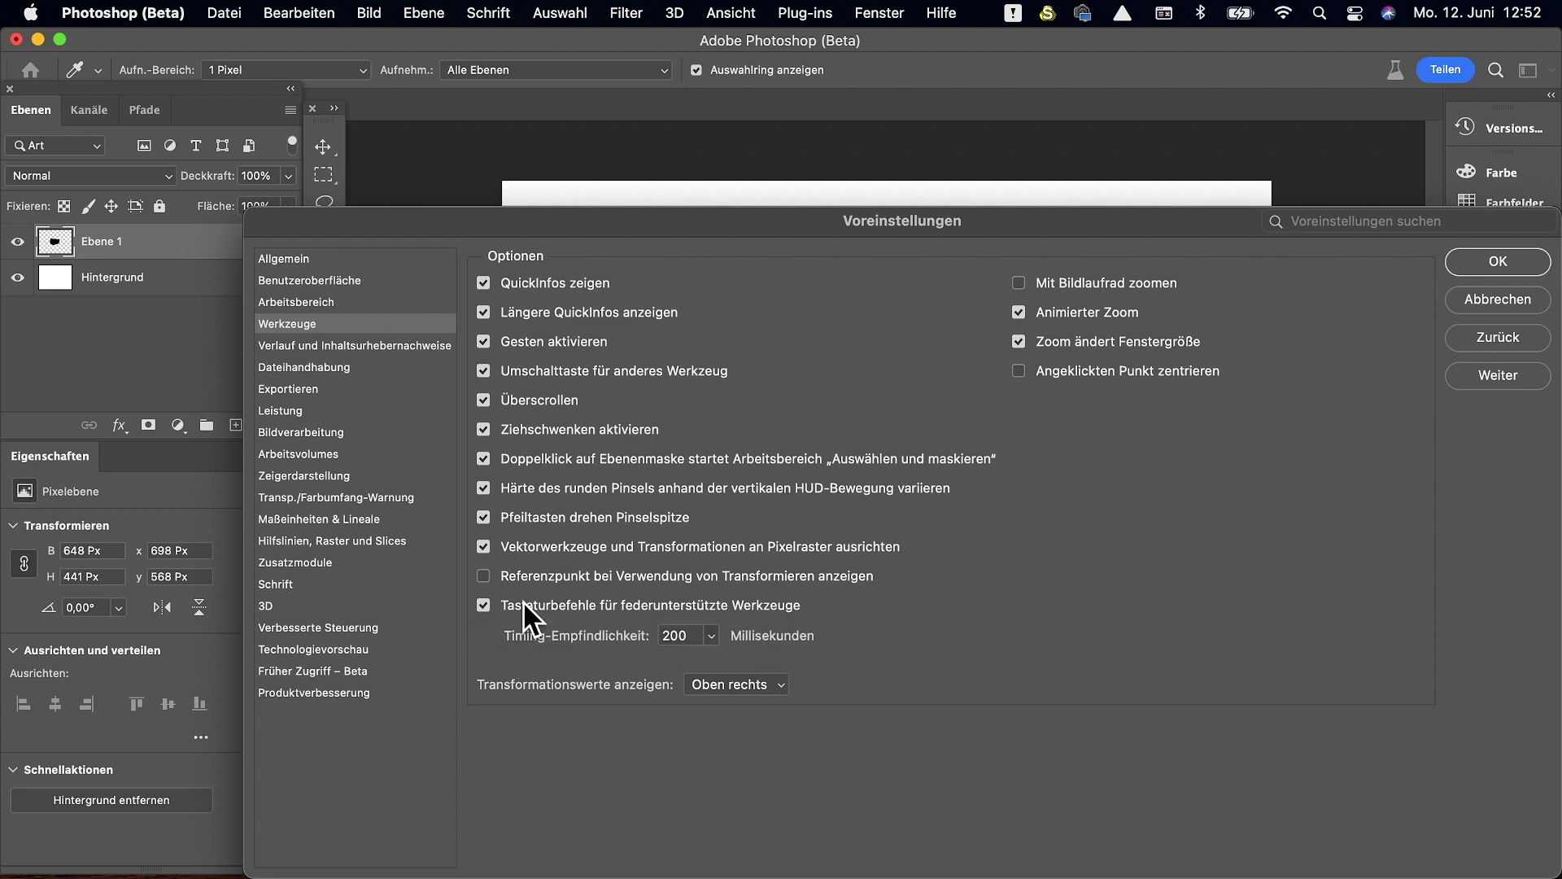
pyautogui.click(482, 605)
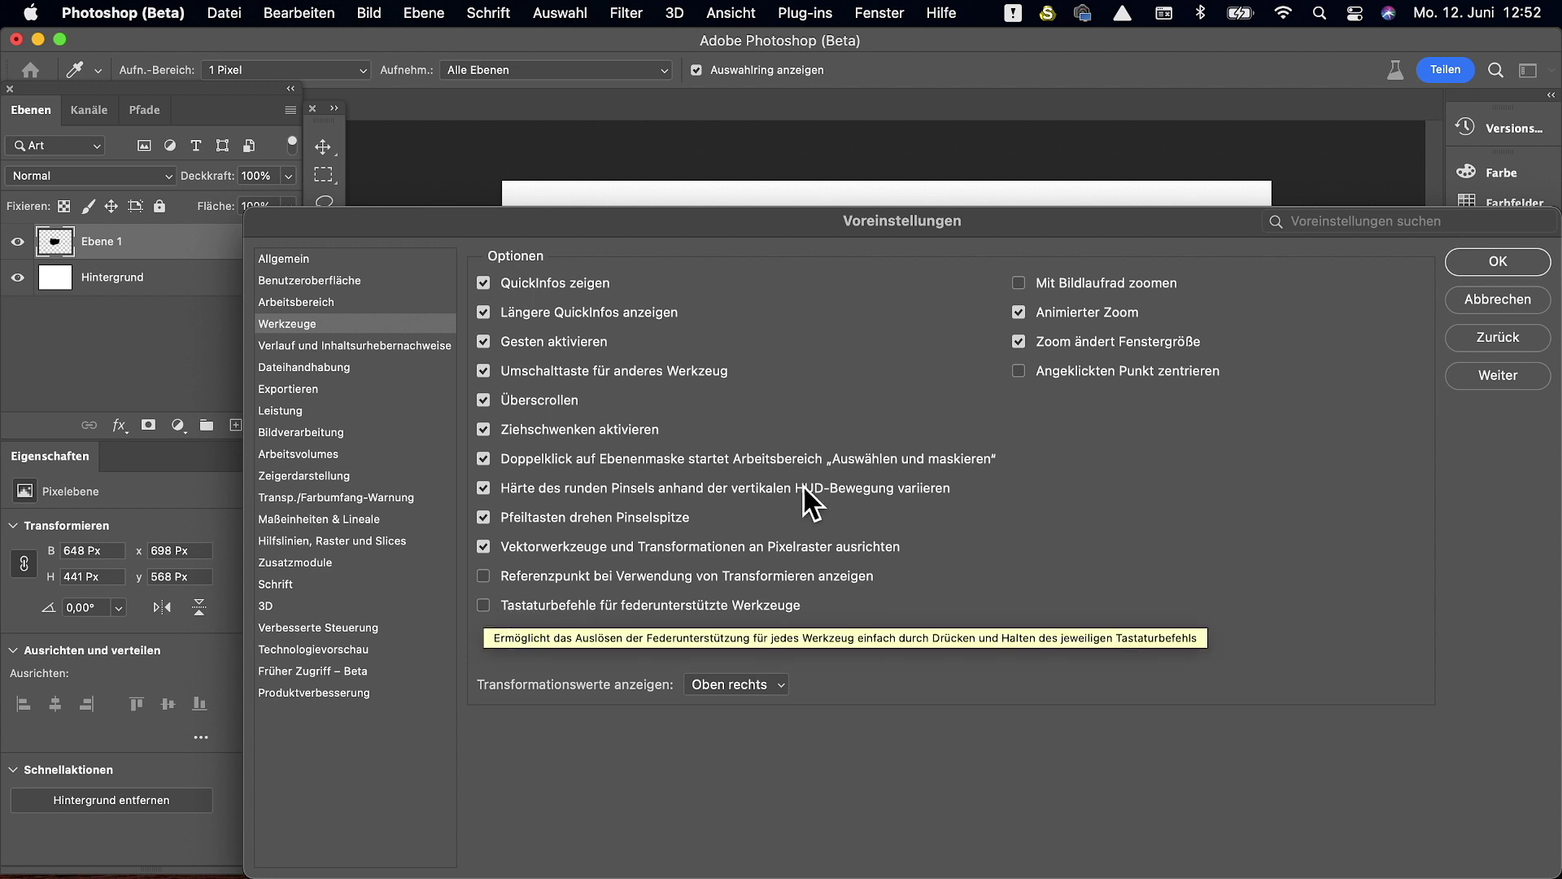
pyautogui.click(1469, 258)
pyautogui.press('e')
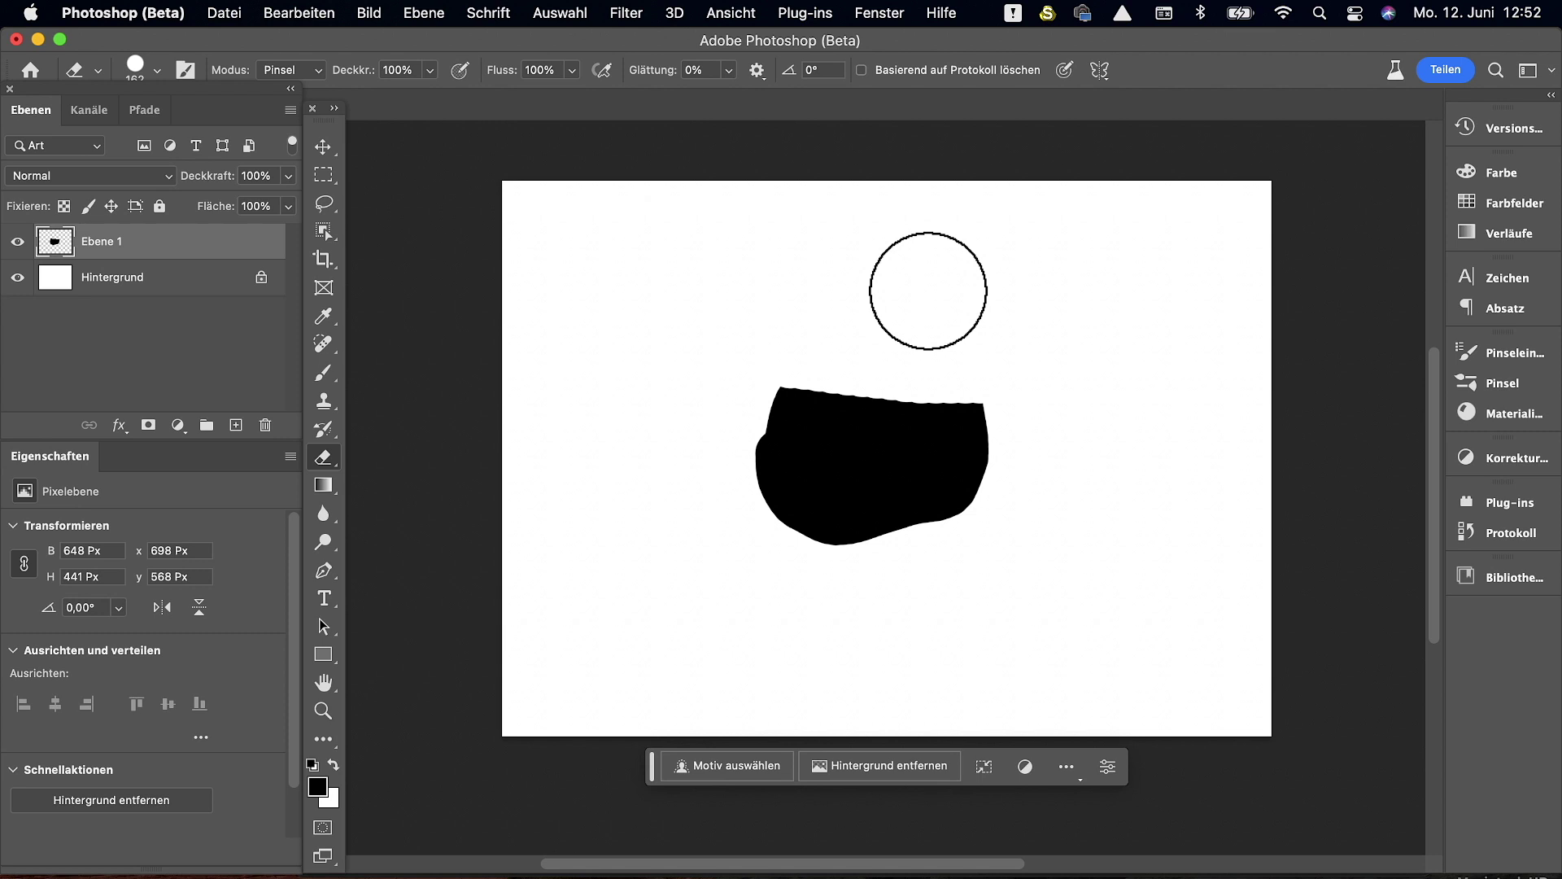
pyautogui.press('b')
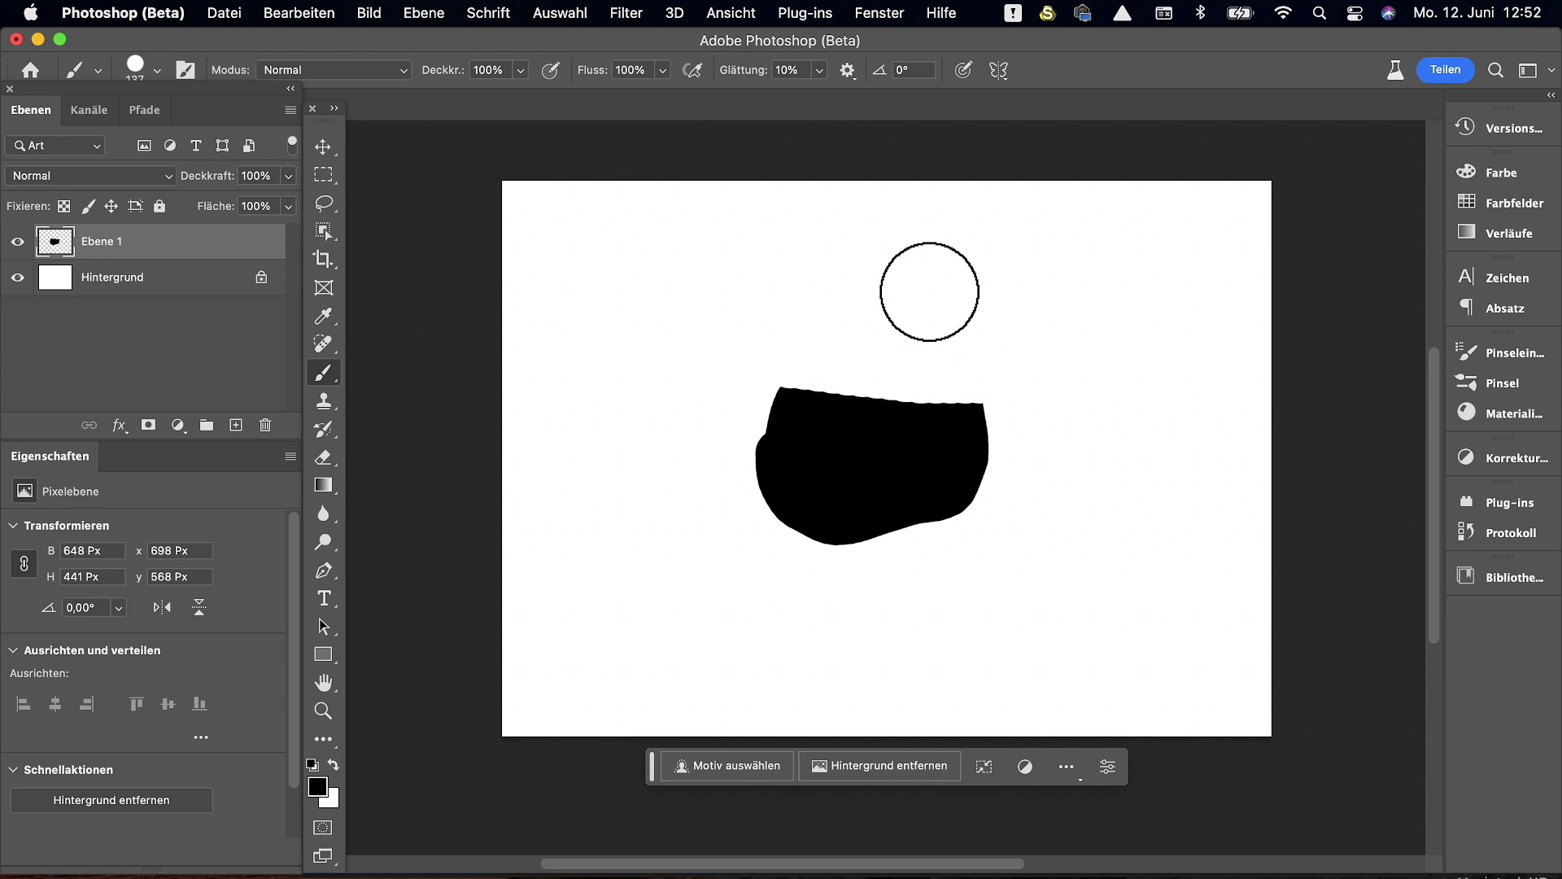
pyautogui.press('e')
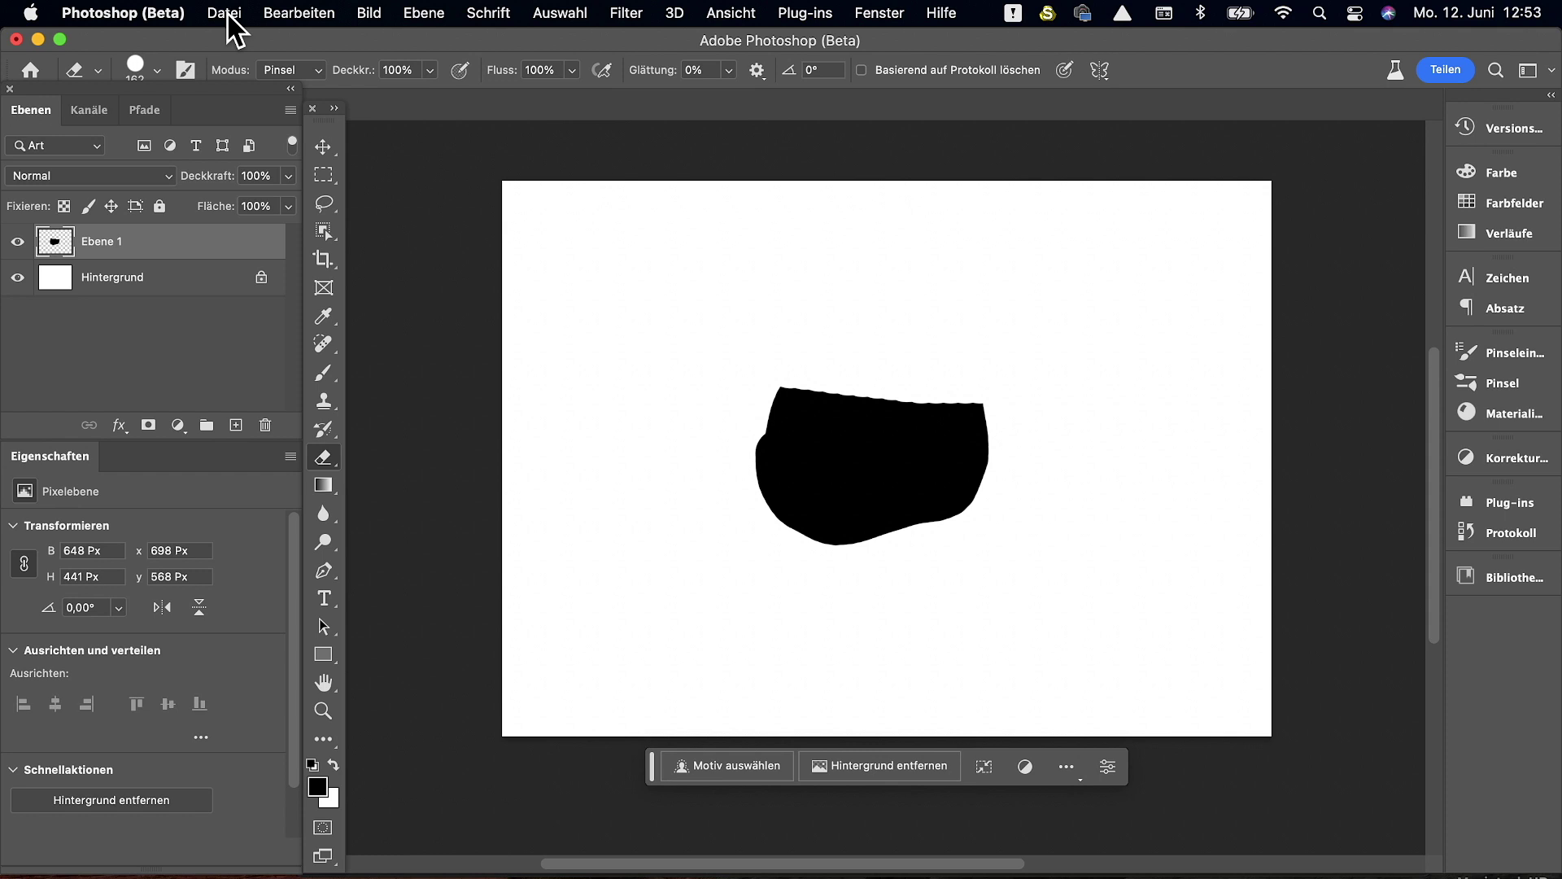
pyautogui.click(229, 16)
pyautogui.moveTo(117, 93)
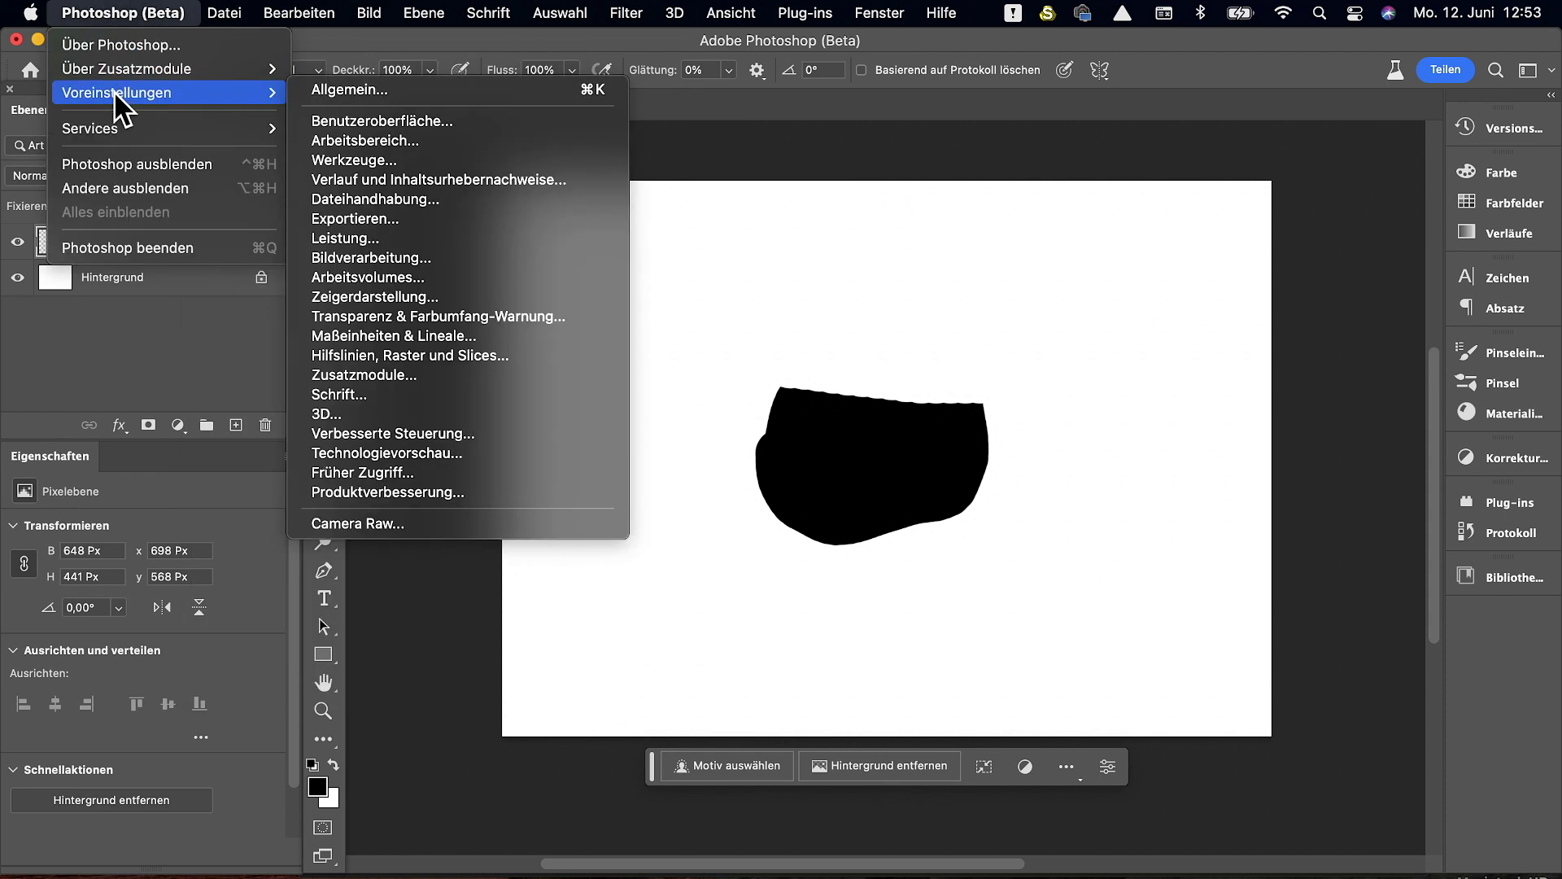
# Step: Re-enable stylus-tool keyboard shortcuts with a 497 ms Timing-Empfindlichkeit in Tools preferences
pyautogui.click(348, 160)
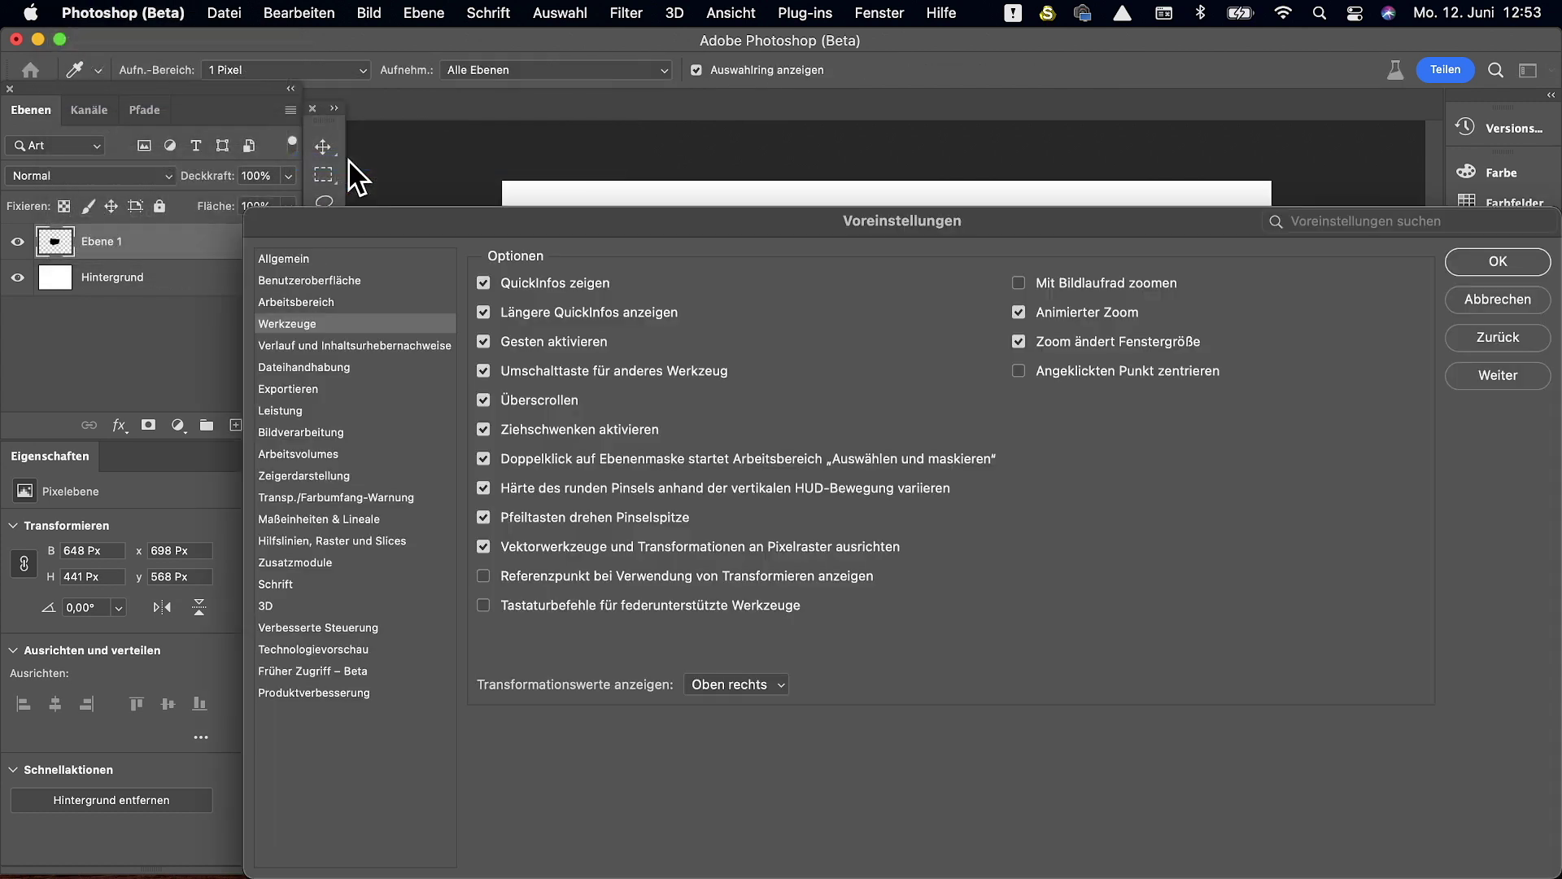
pyautogui.click(482, 606)
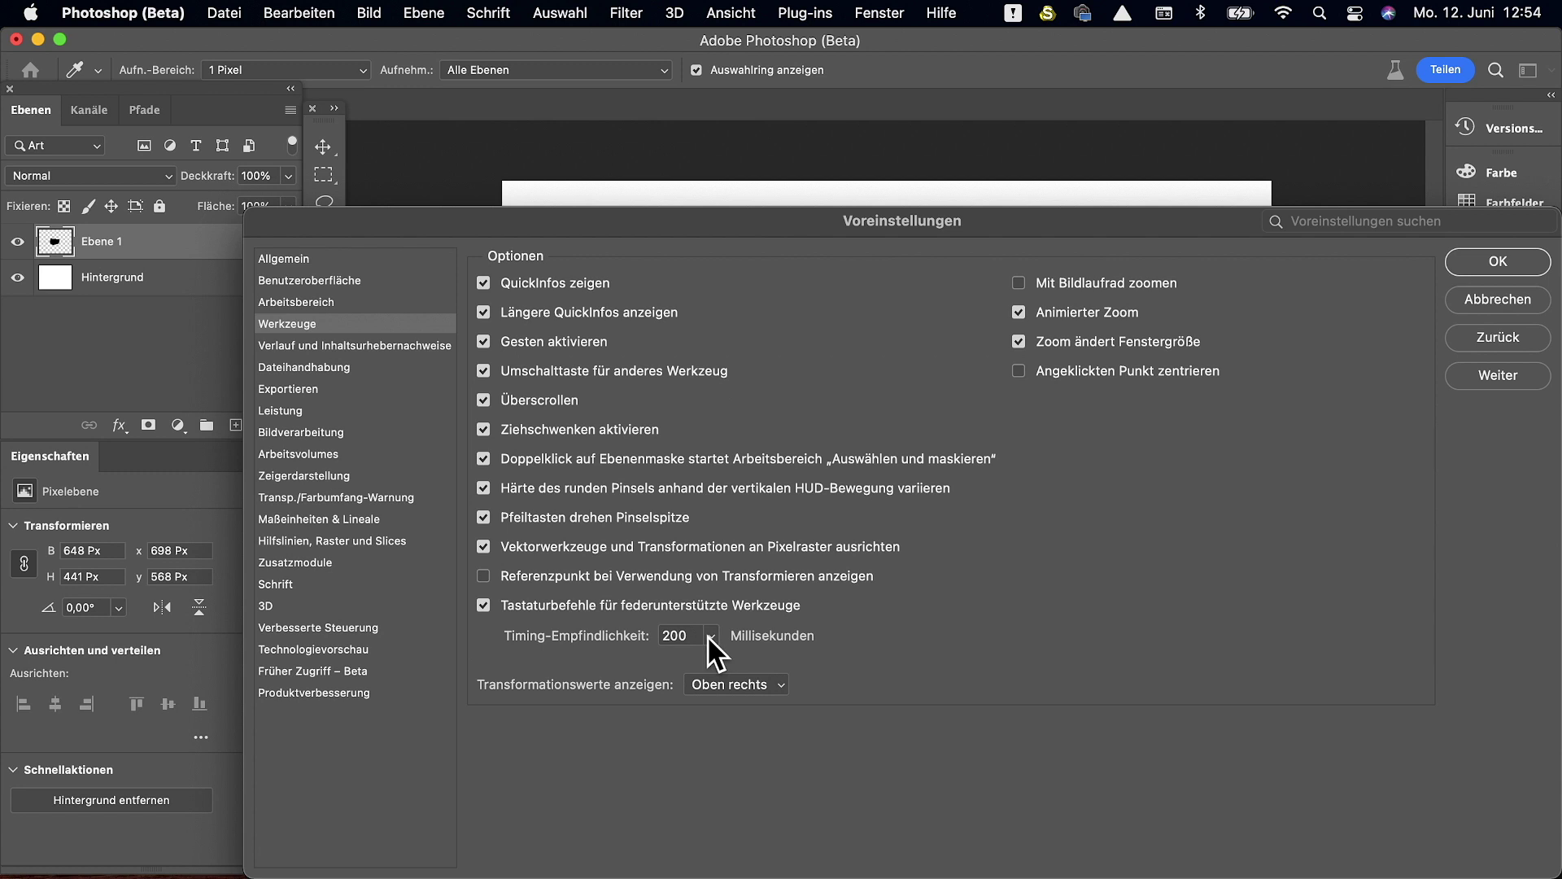
pyautogui.click(712, 635)
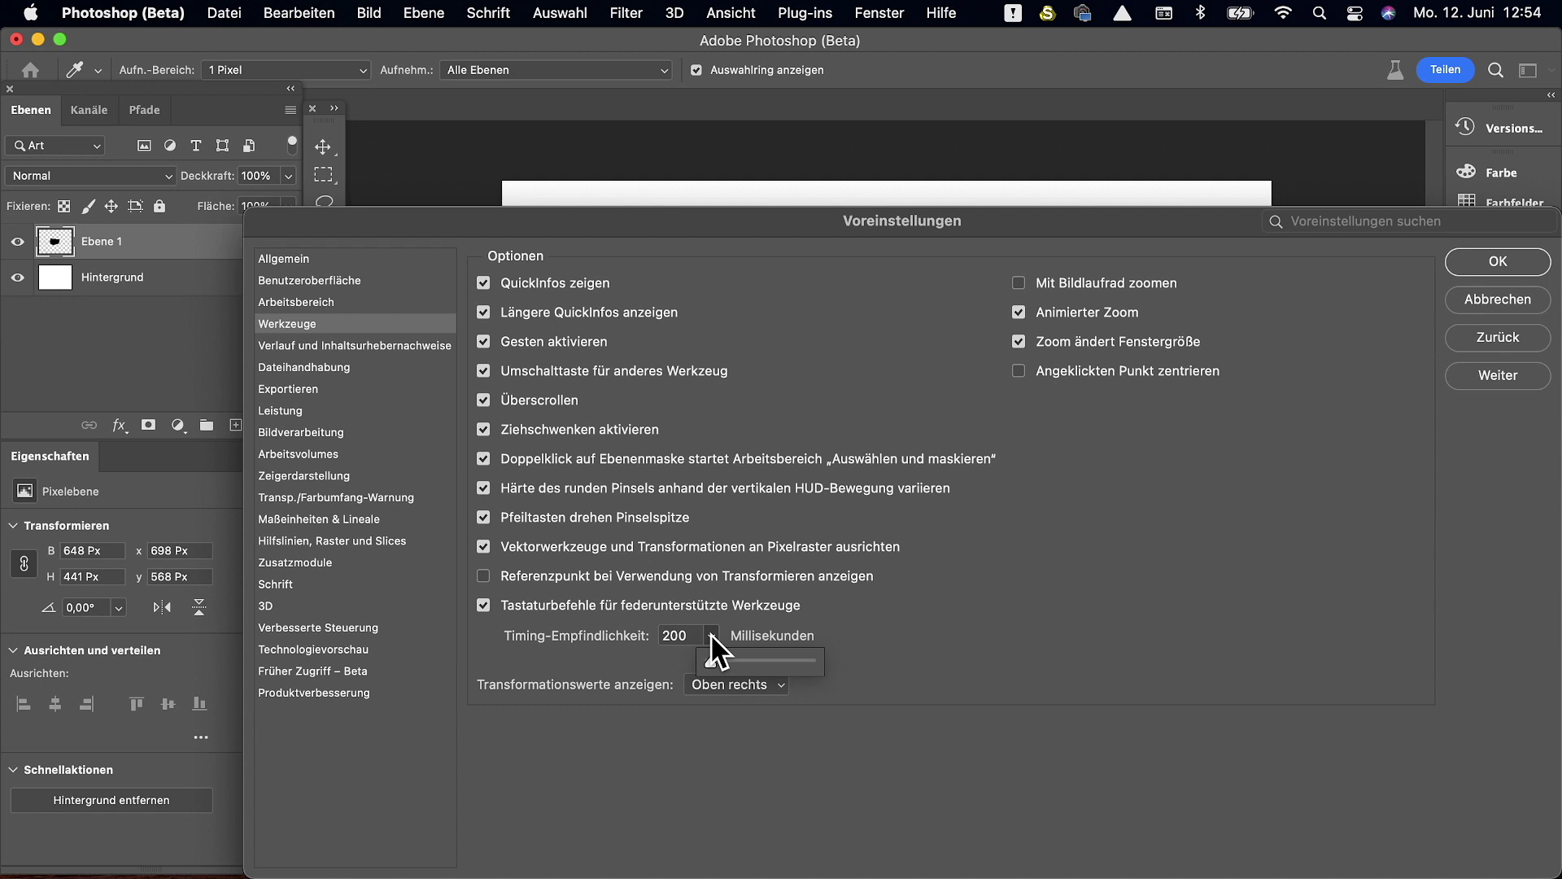
pyautogui.moveTo(709, 661); pyautogui.dragTo(827, 655)
pyautogui.moveTo(817, 659); pyautogui.dragTo(726, 661)
pyautogui.click(865, 643)
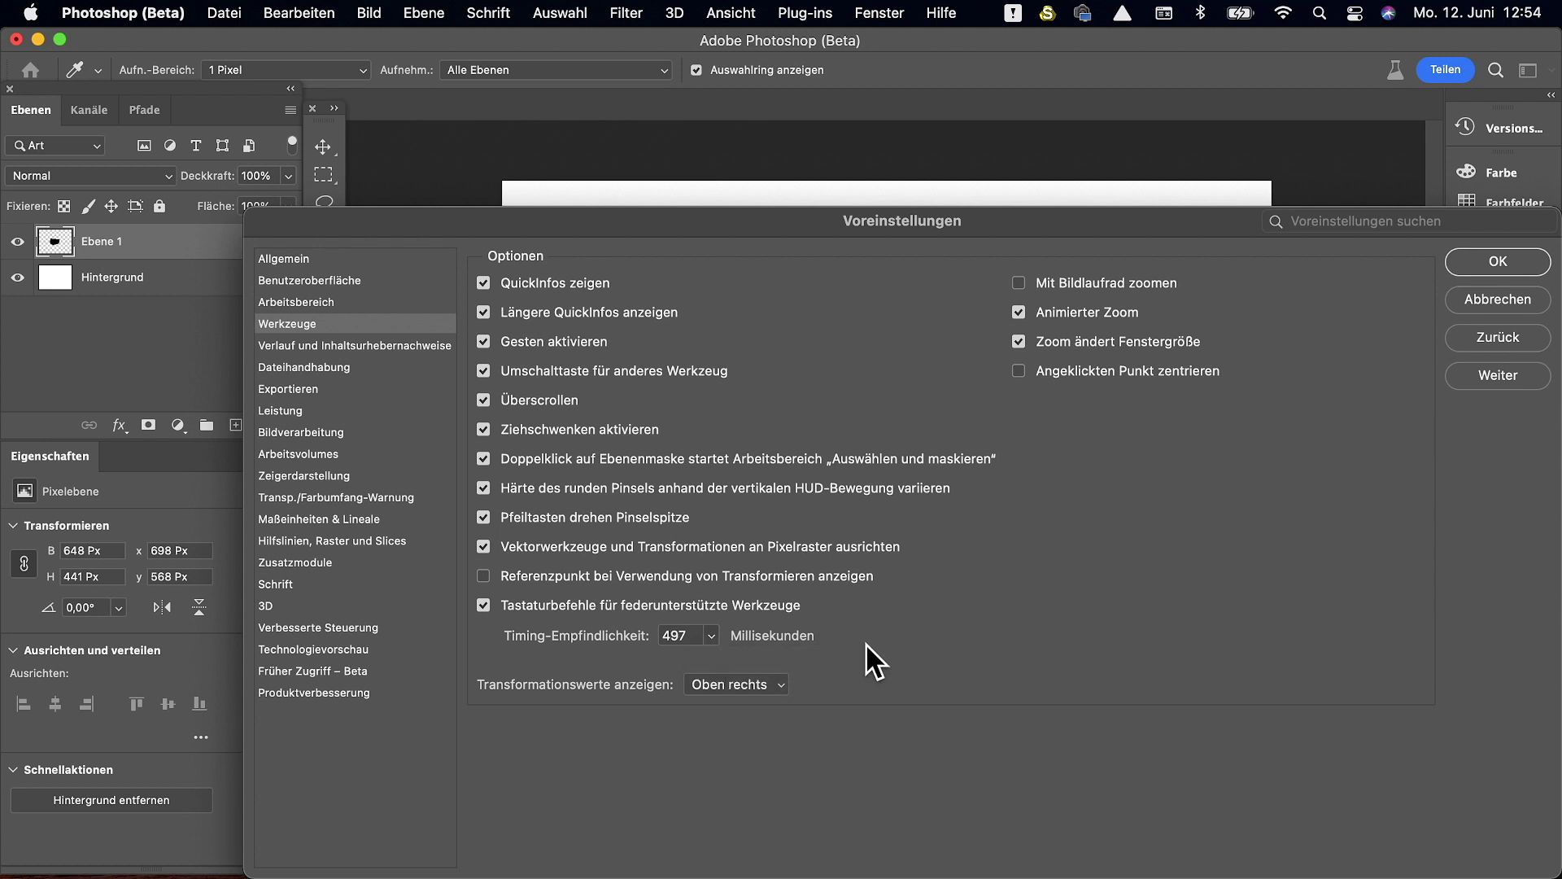
pyautogui.click(1481, 260)
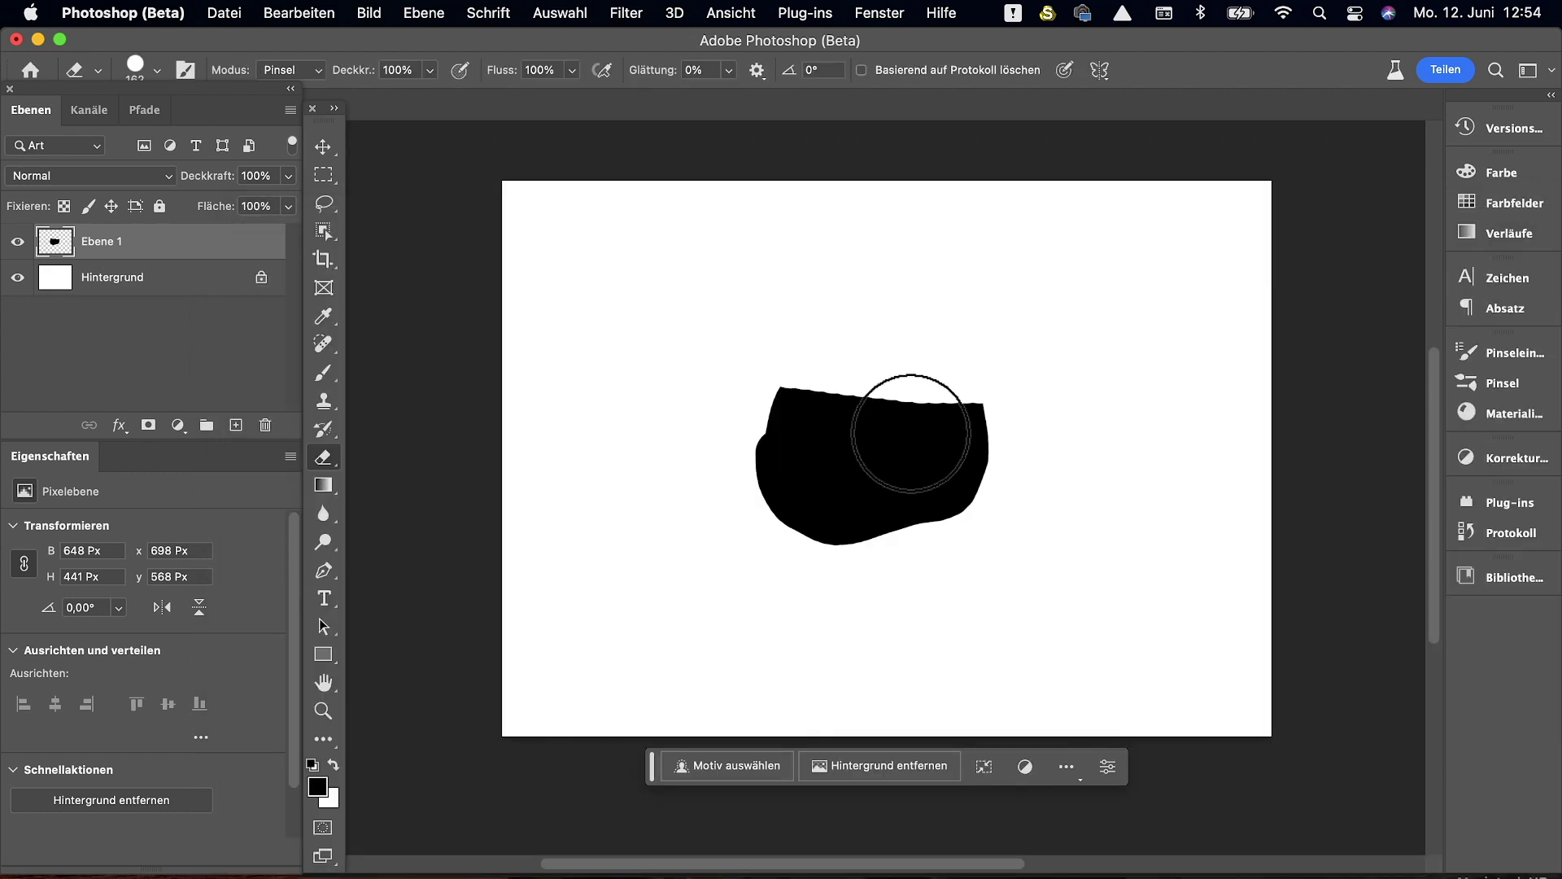
pyautogui.click(330, 376)
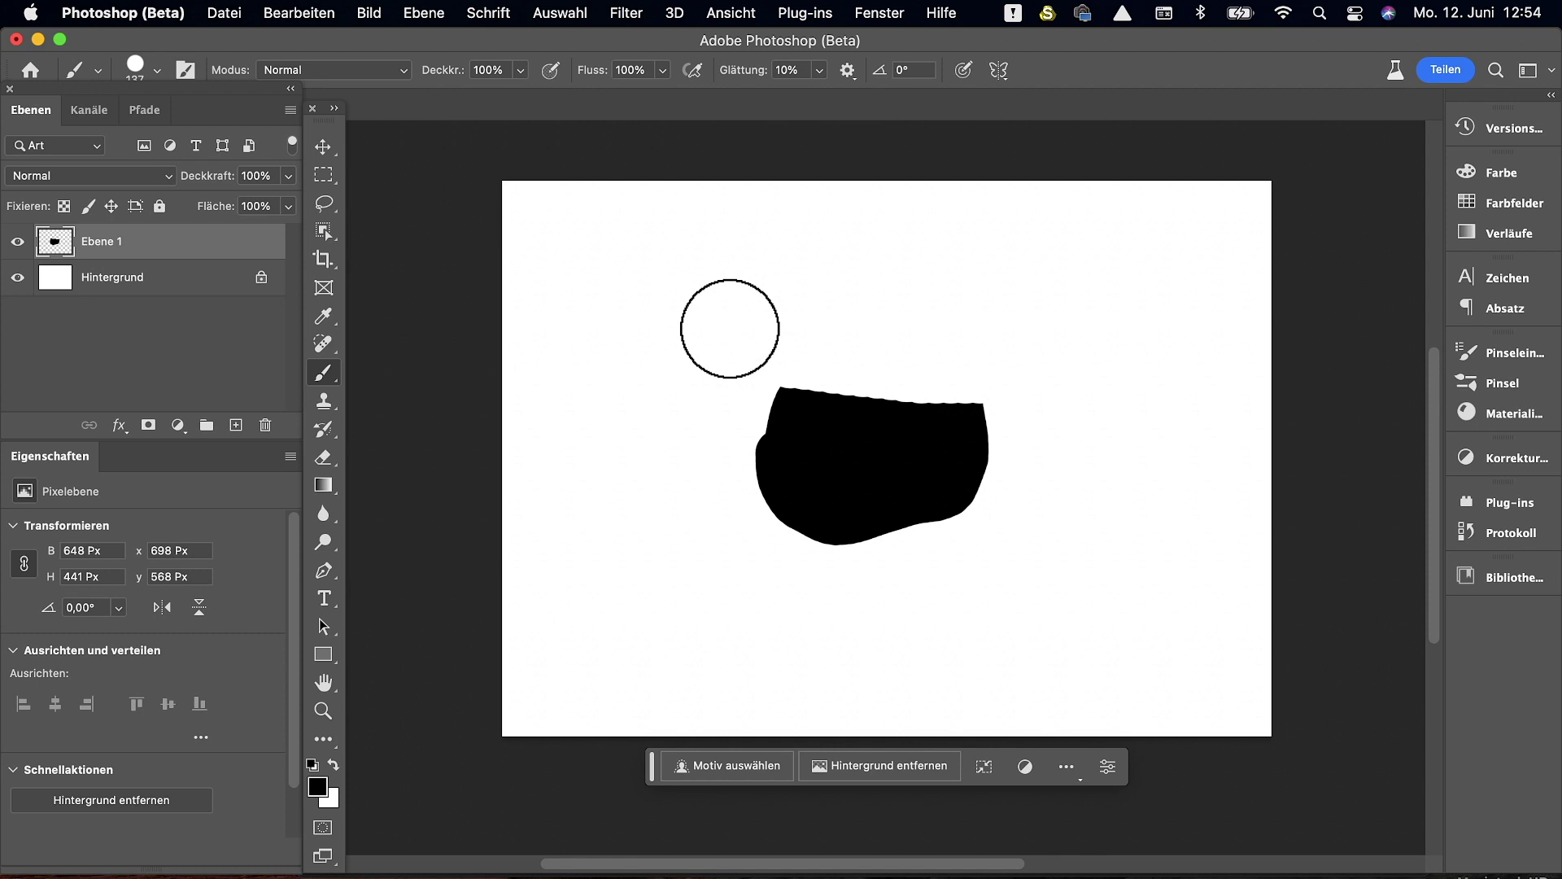
pyautogui.press('e')
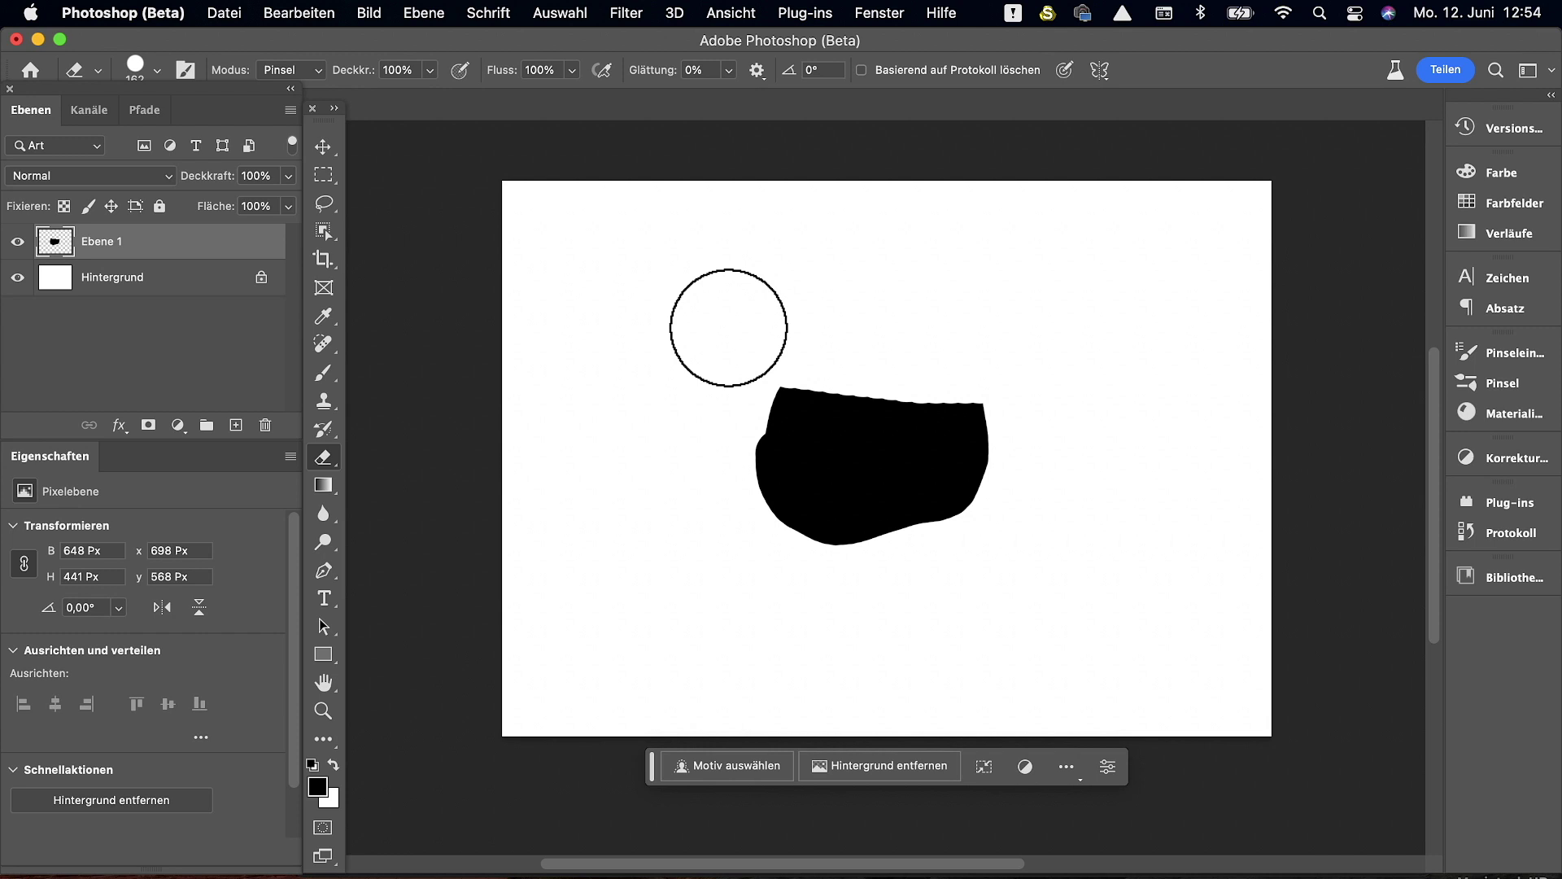
pyautogui.press('b')
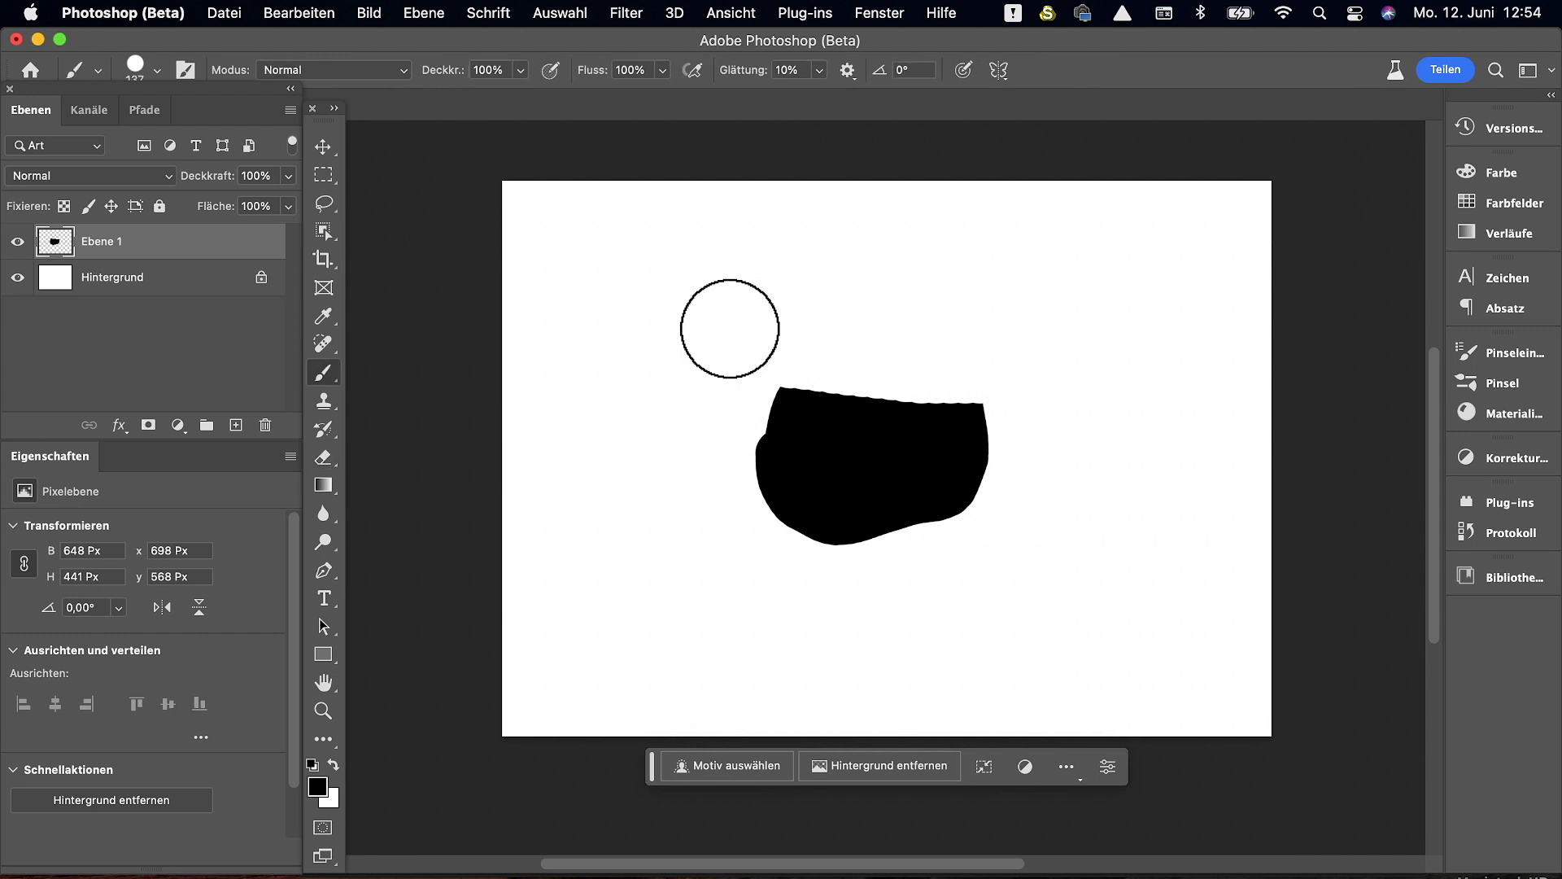
pyautogui.press('e')
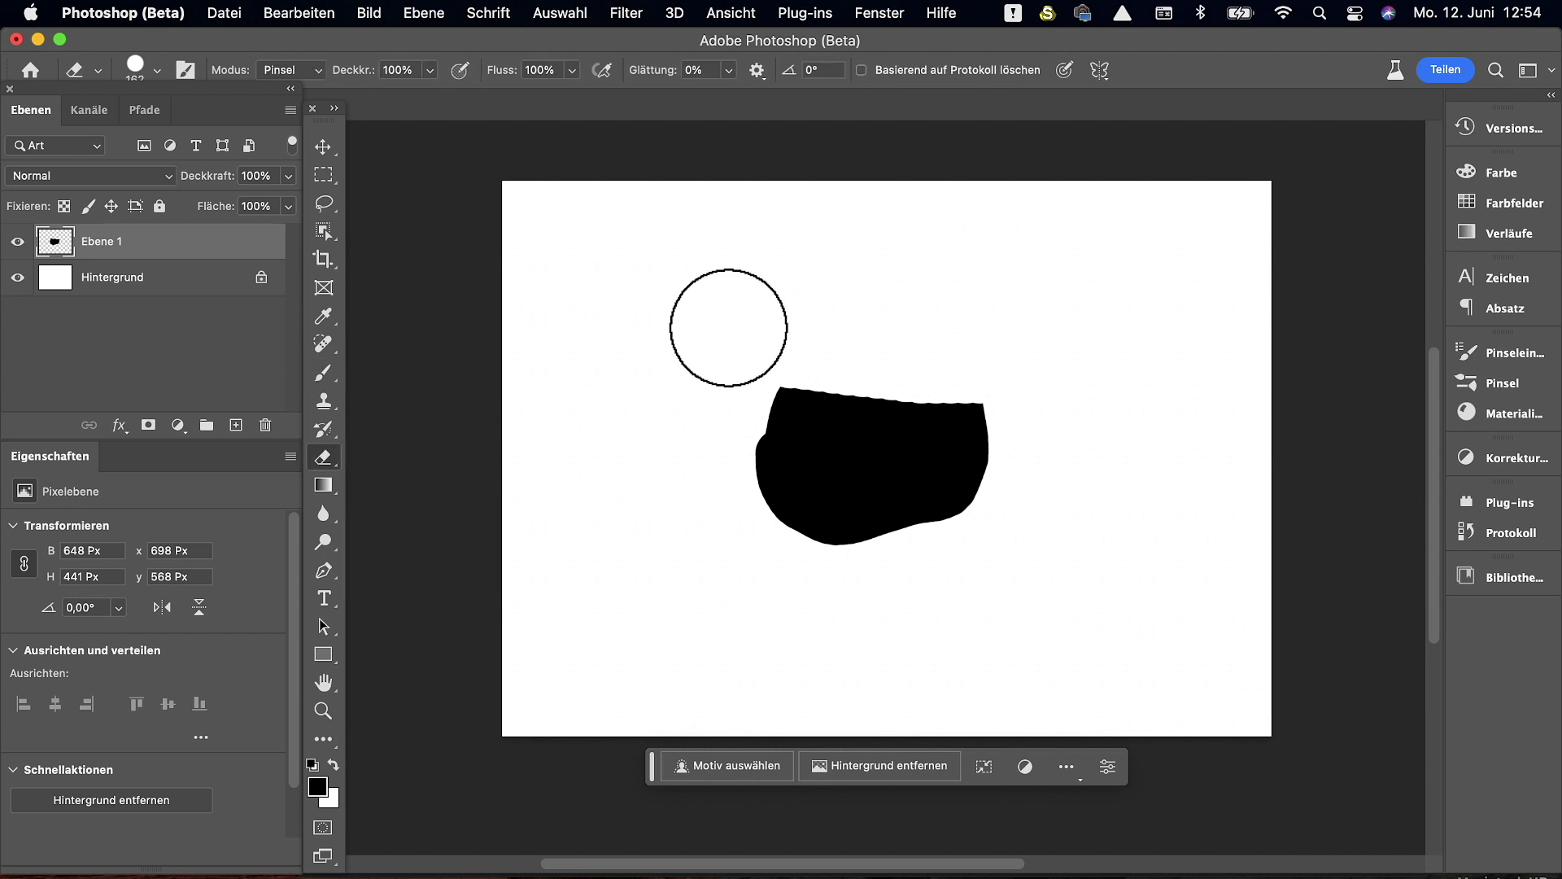
pyautogui.press('b')
pyautogui.press('e')
pyautogui.press('b')
pyautogui.press('e')
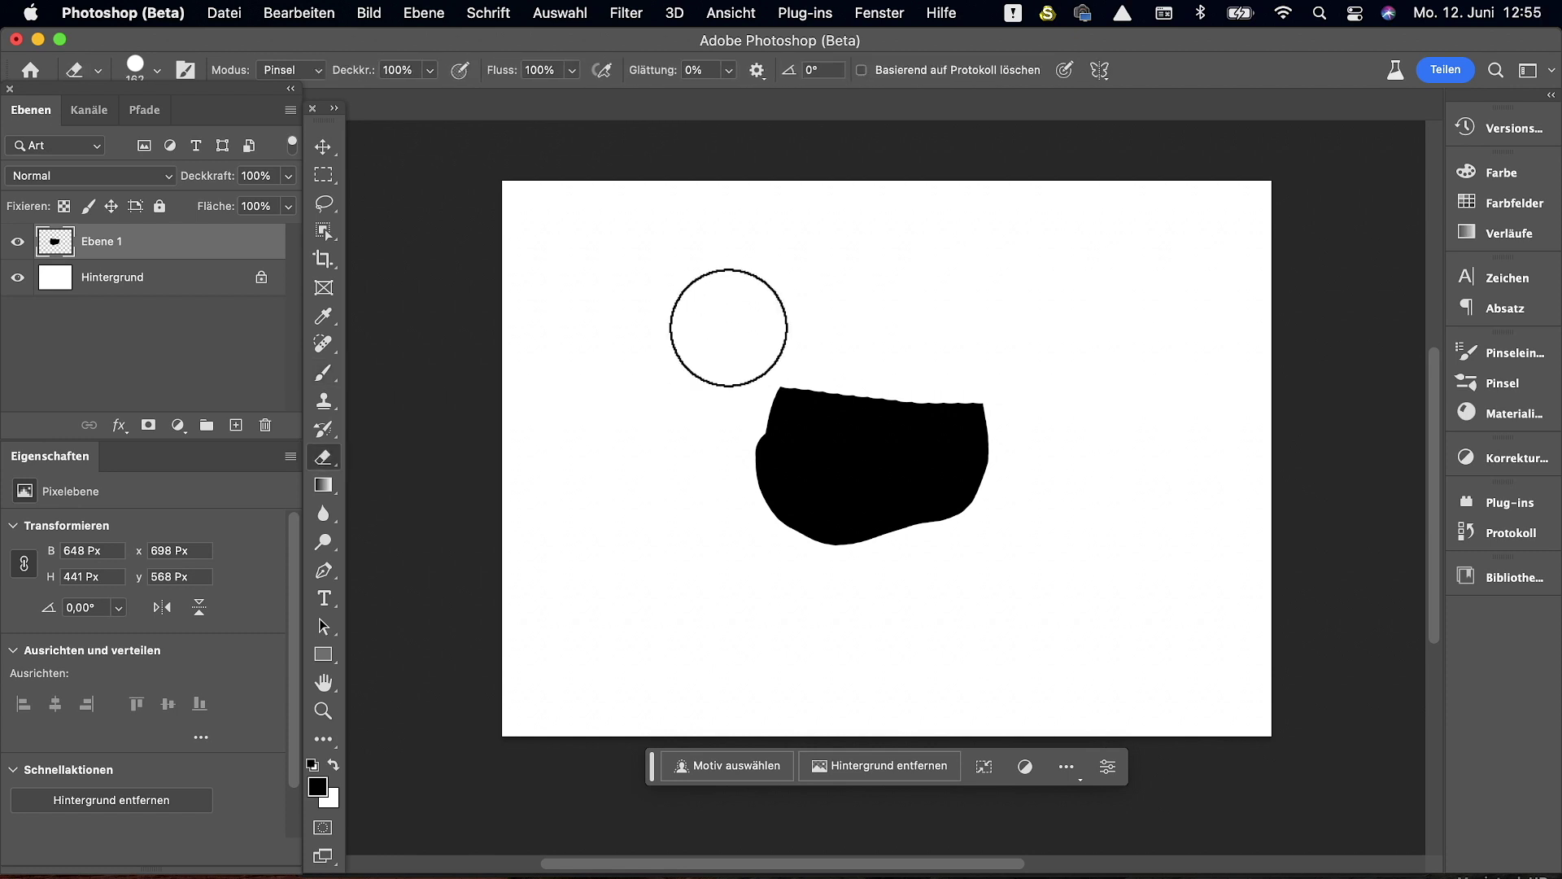